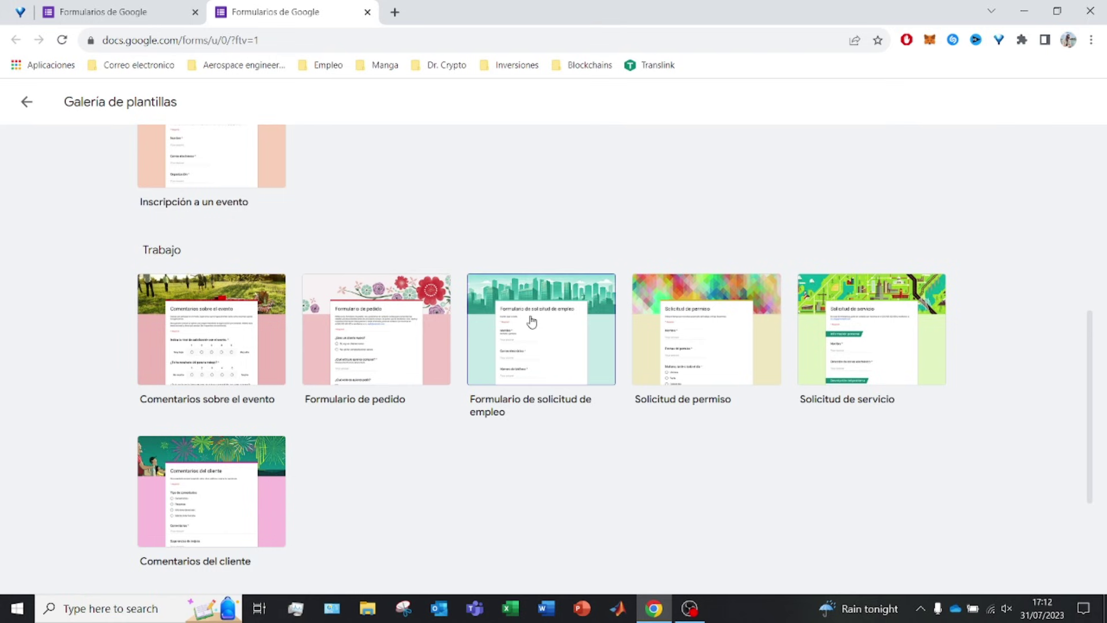
# Create a new blank form from the template gallery
pyautogui.scroll(5, 529, 321)
pyautogui.scroll(2, 531, 322)
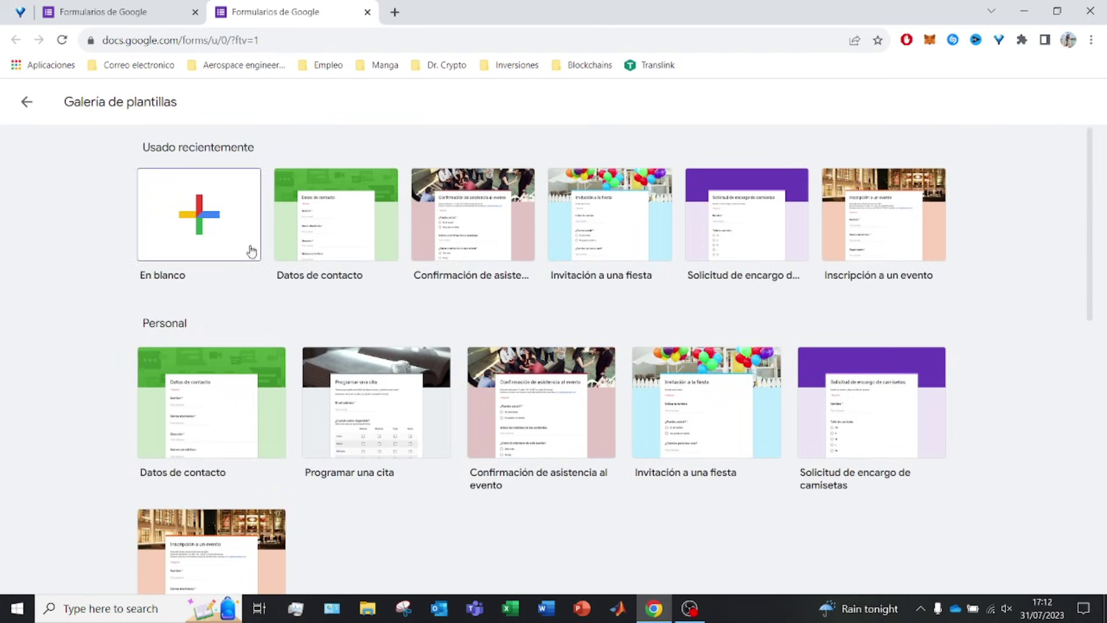
pyautogui.click(232, 238)
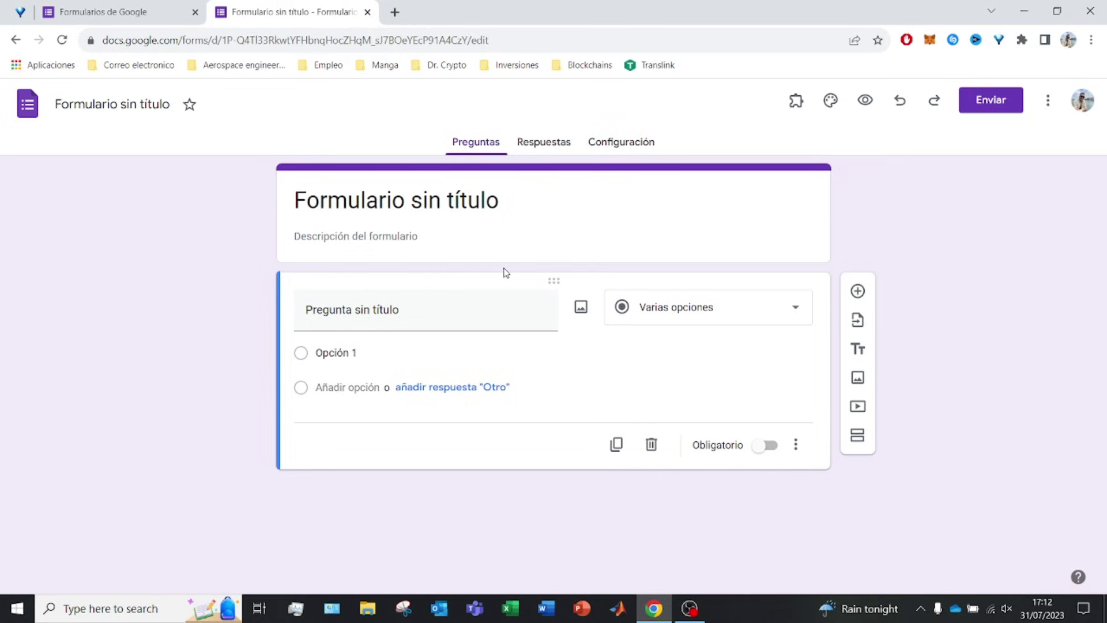
# Replace the default form title with "Encuesta Numero 1"
pyautogui.click(480, 214)
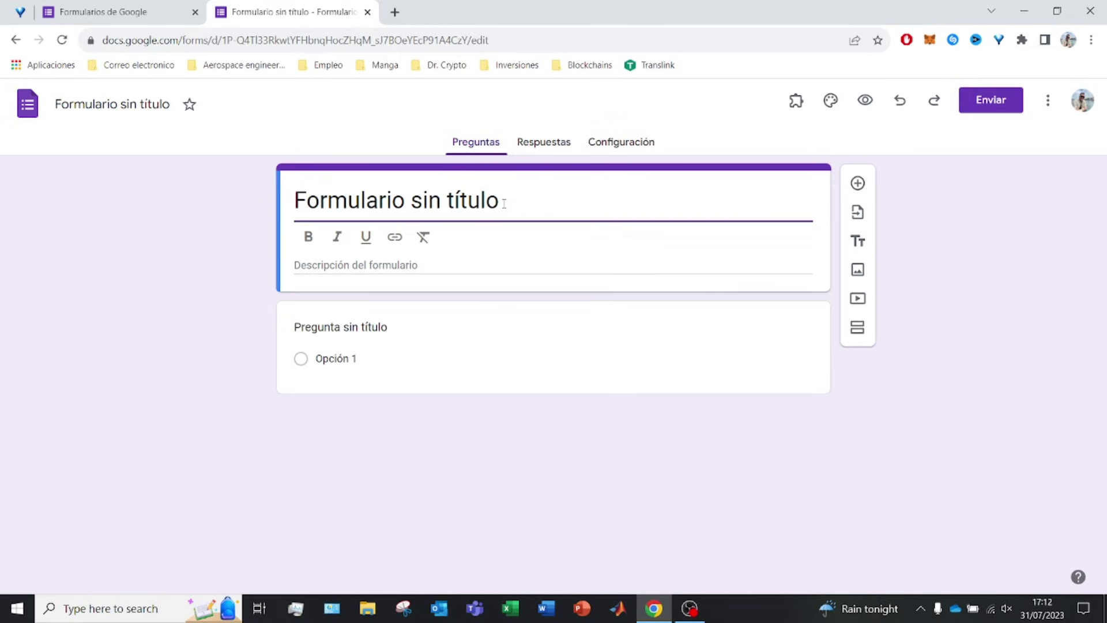
pyautogui.moveTo(503, 203); pyautogui.dragTo(259, 205)
pyautogui.write('Encuesta Nu')
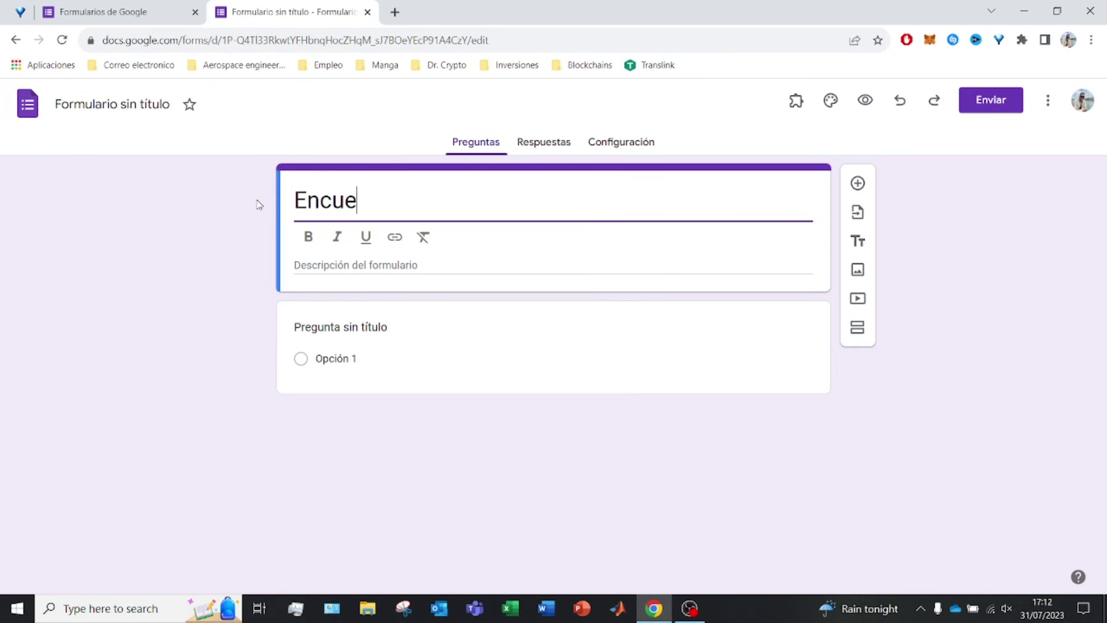
pyautogui.write('mero 1')
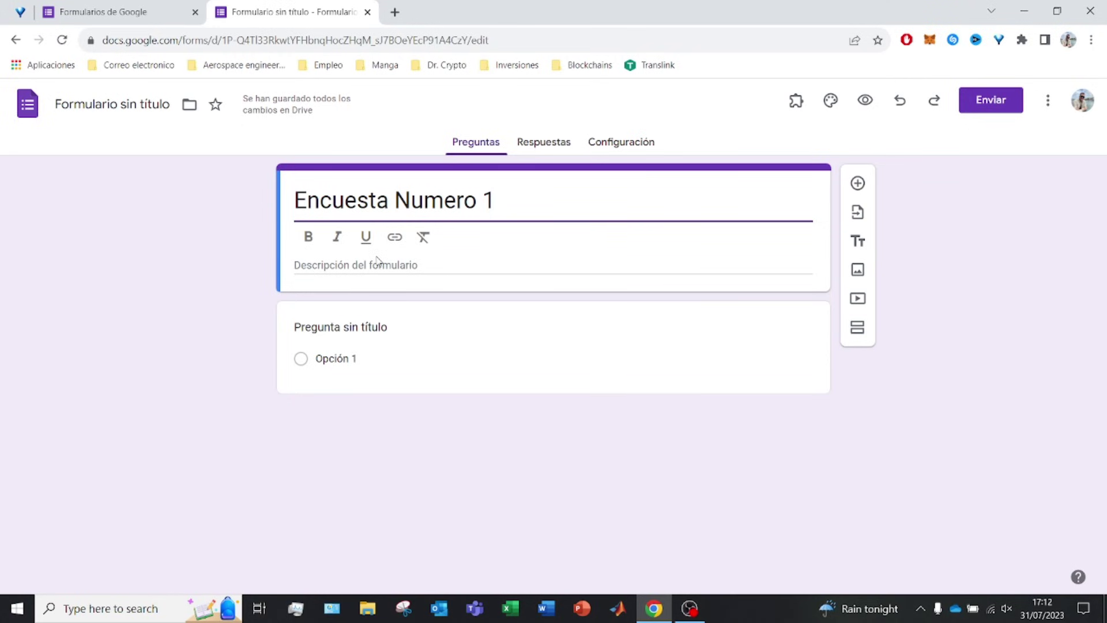
# Enter the form description "Encuesta para el trabajo final de grado del curso de psicologia"
pyautogui.click(376, 262)
pyautogui.write('Encuesta para el tr')
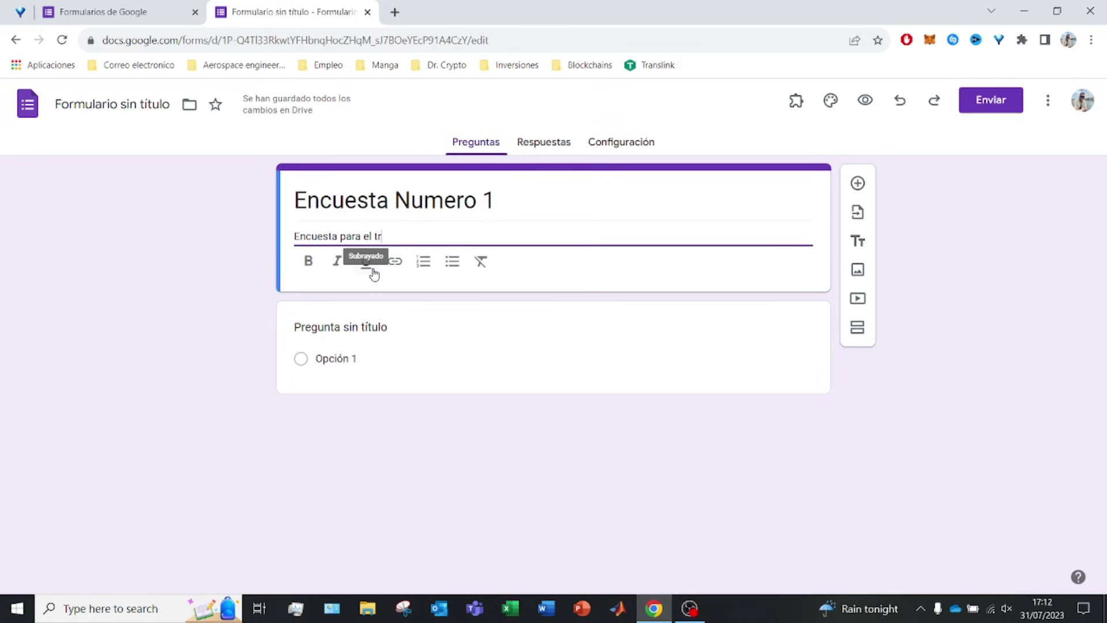
pyautogui.write('abajo final de grado del curso de ps')
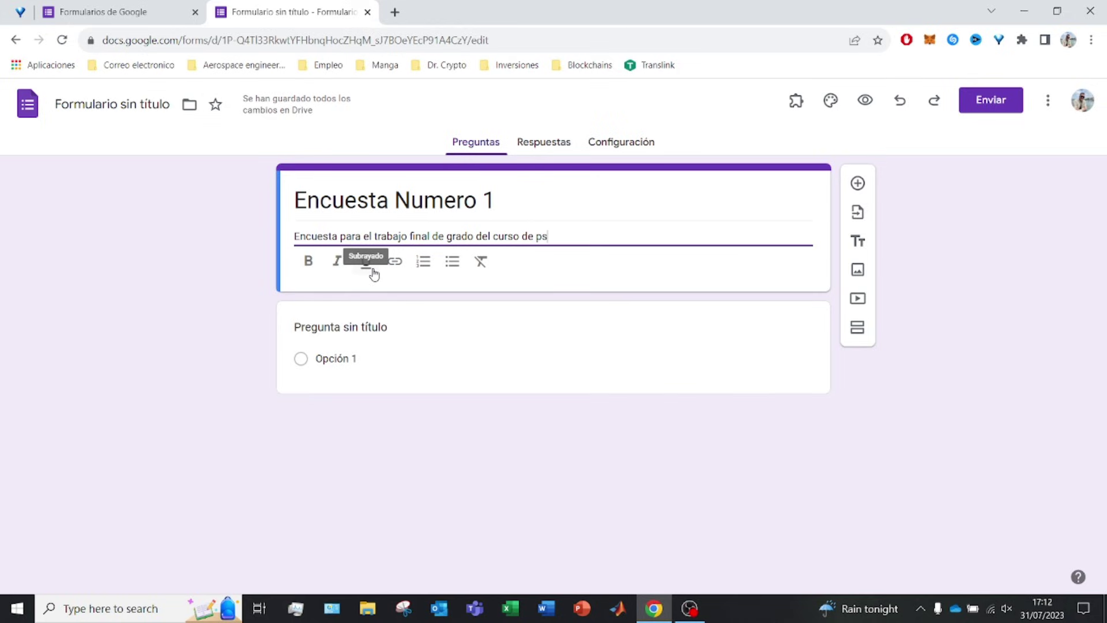
pyautogui.write('icologia')
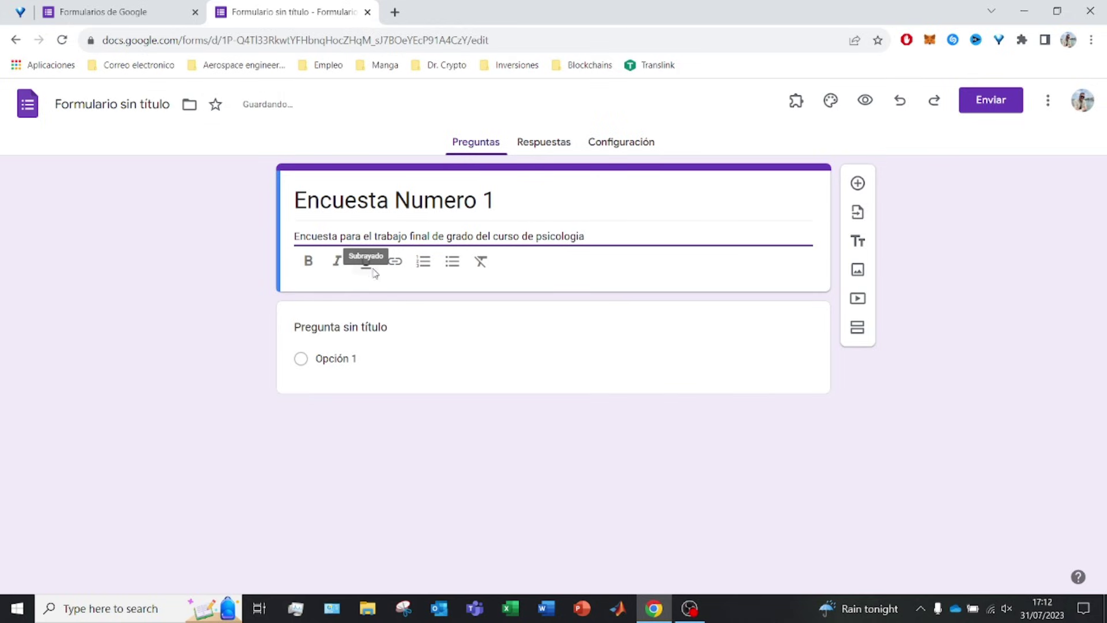
# Format the entire form description in italics, without bold
pyautogui.moveTo(586, 237); pyautogui.dragTo(204, 244)
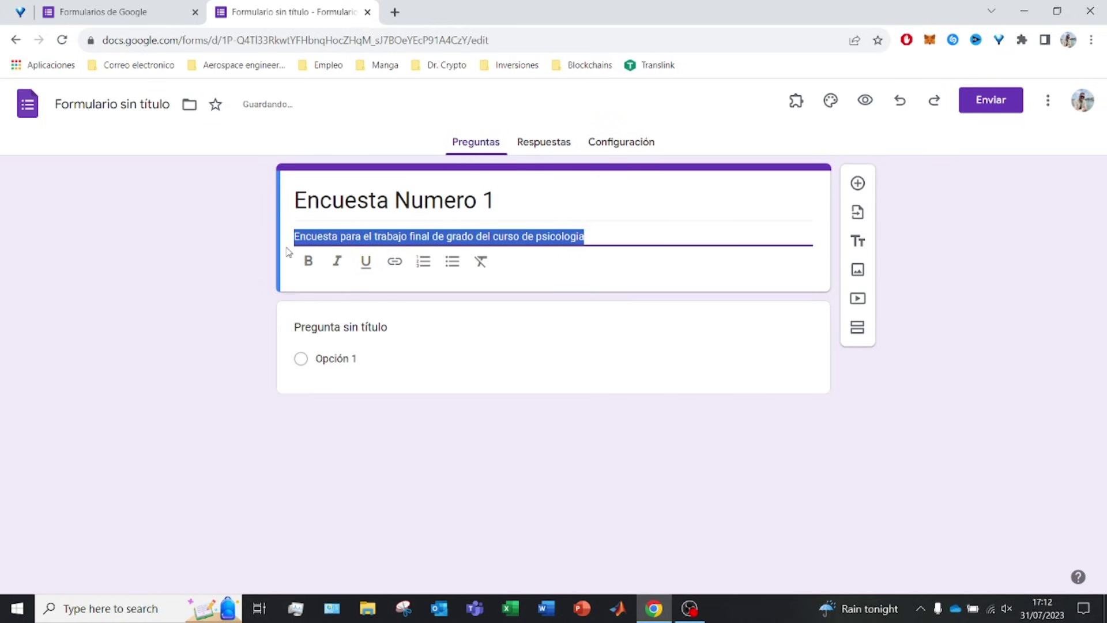
pyautogui.click(307, 263)
pyautogui.click(308, 263)
pyautogui.click(334, 262)
pyautogui.click(238, 250)
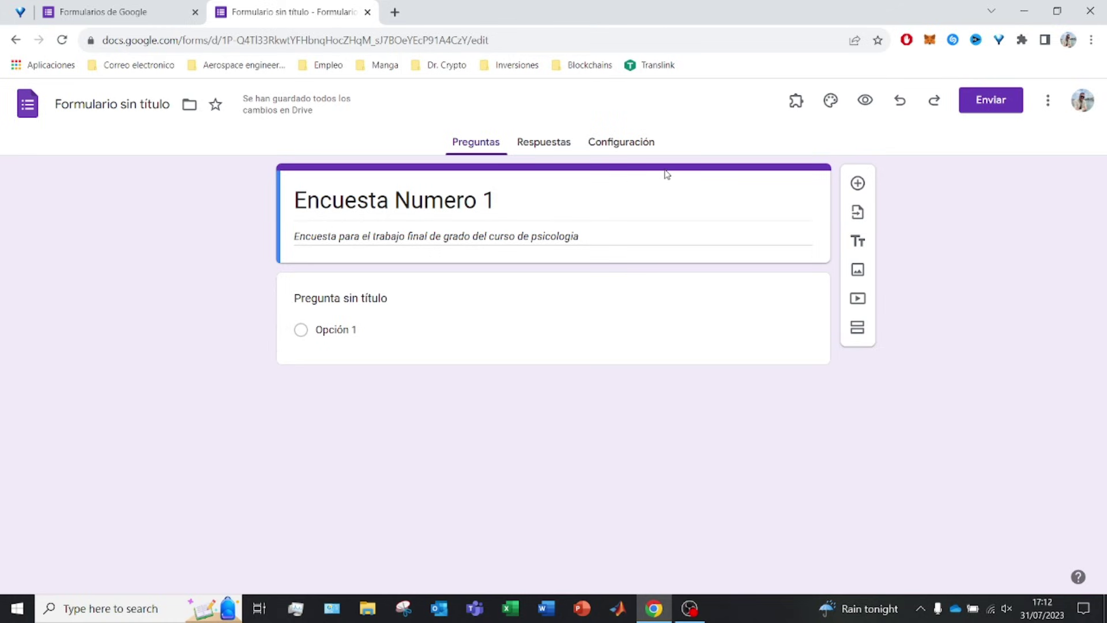
# Preview the form, return to the editor and change the form title to "Encuesta sobre Belfast"
pyautogui.click(866, 100)
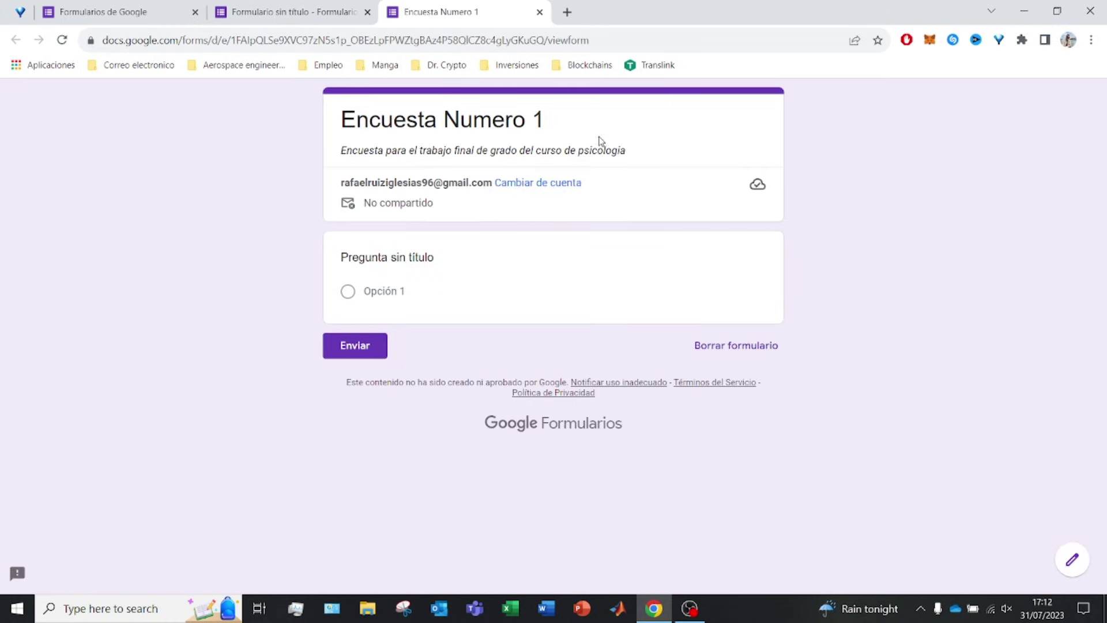
pyautogui.click(330, 7)
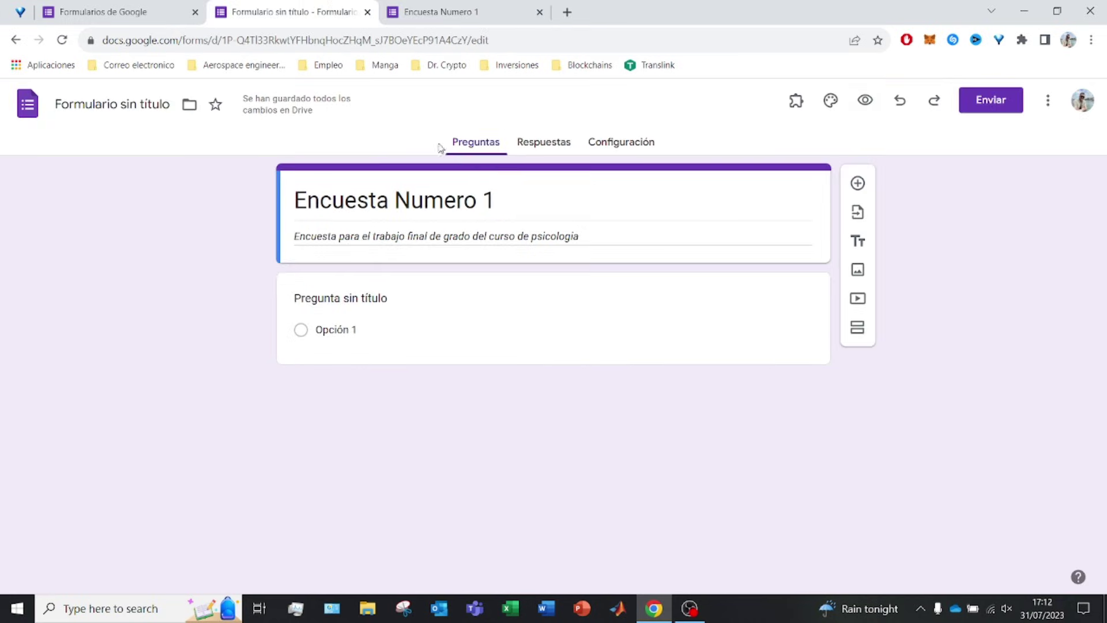
pyautogui.click(500, 204)
pyautogui.hotkey('ctrl', 'a')
pyautogui.write('Encuesta sobre Belfast')
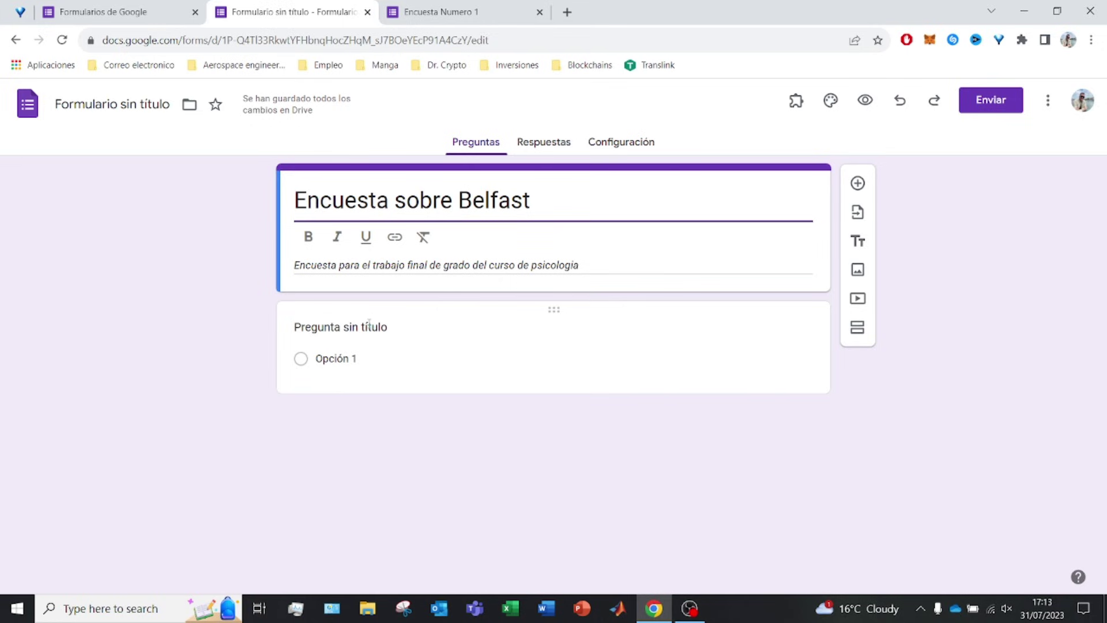
# Try adding a second and a third answer option to the untitled question, and delete both again
pyautogui.click(369, 322)
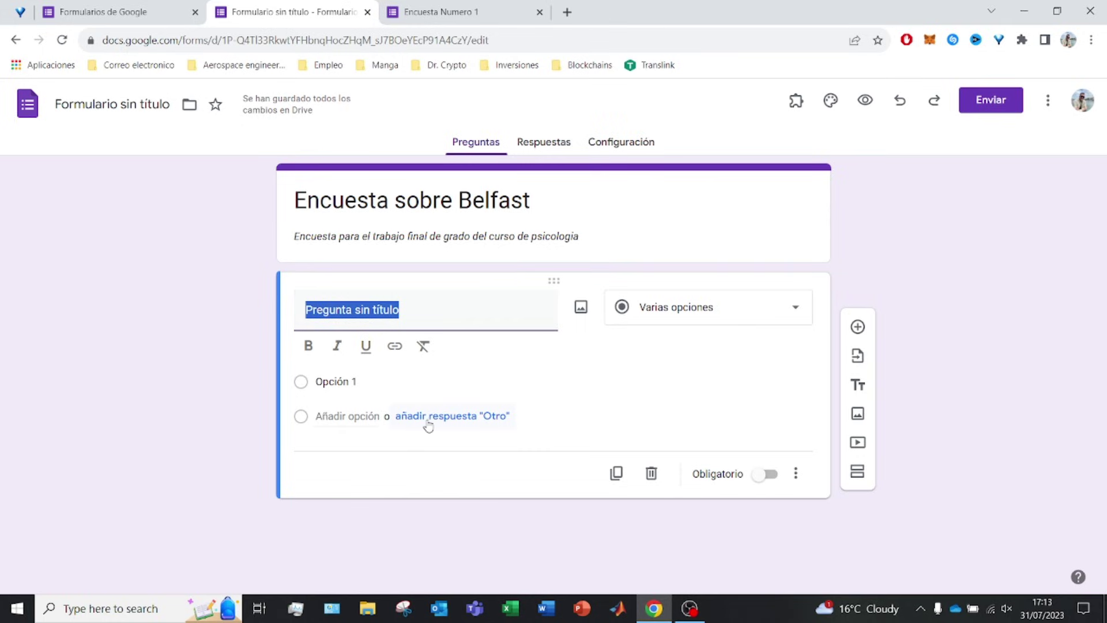
pyautogui.click(352, 416)
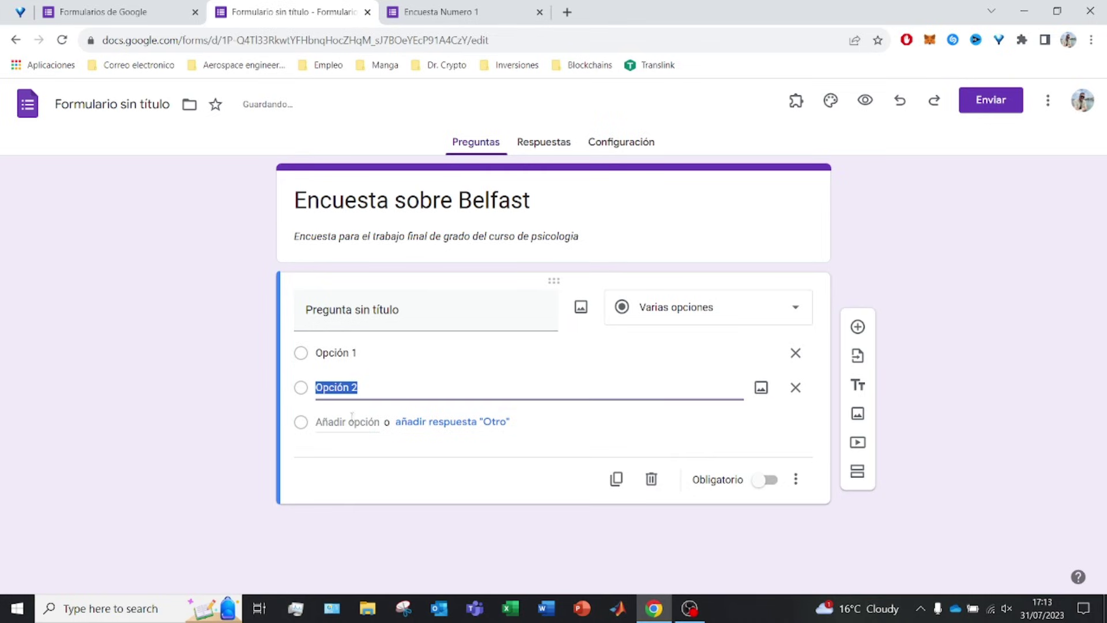
pyautogui.click(346, 421)
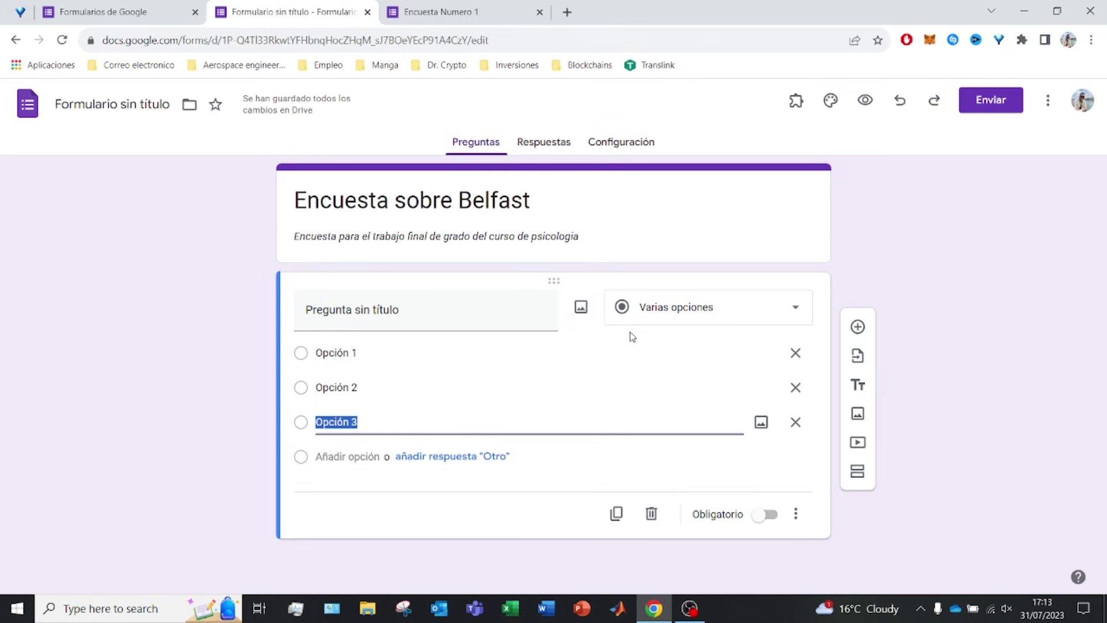
pyautogui.click(795, 422)
pyautogui.click(796, 391)
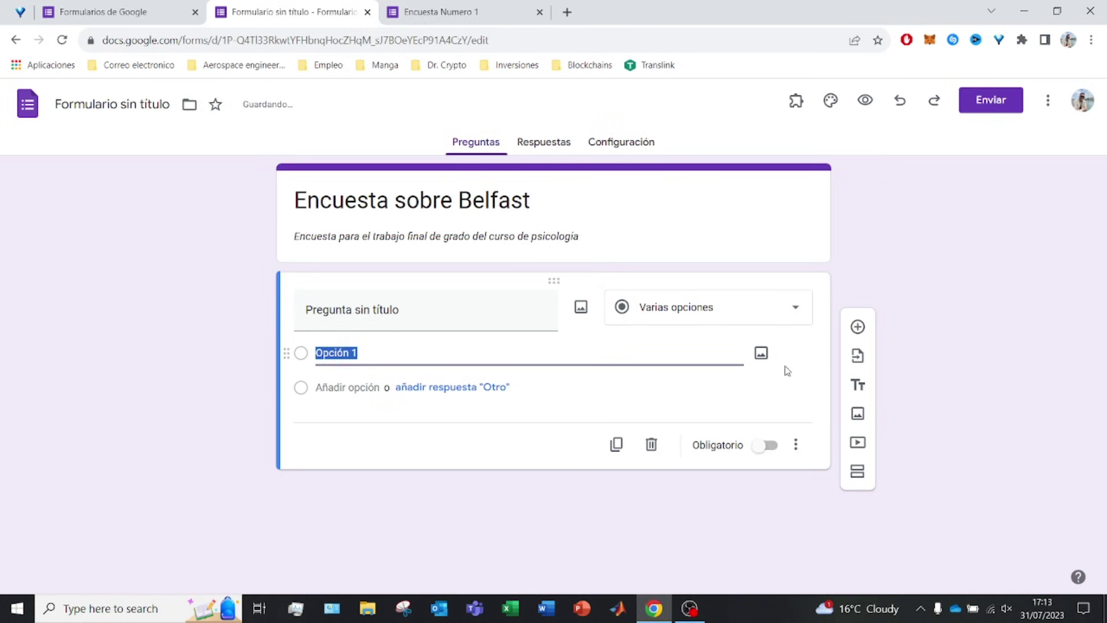
# Try the Casillas and Desplegable types on the untitled question, adding a second option to the dropdown list
pyautogui.click(798, 317)
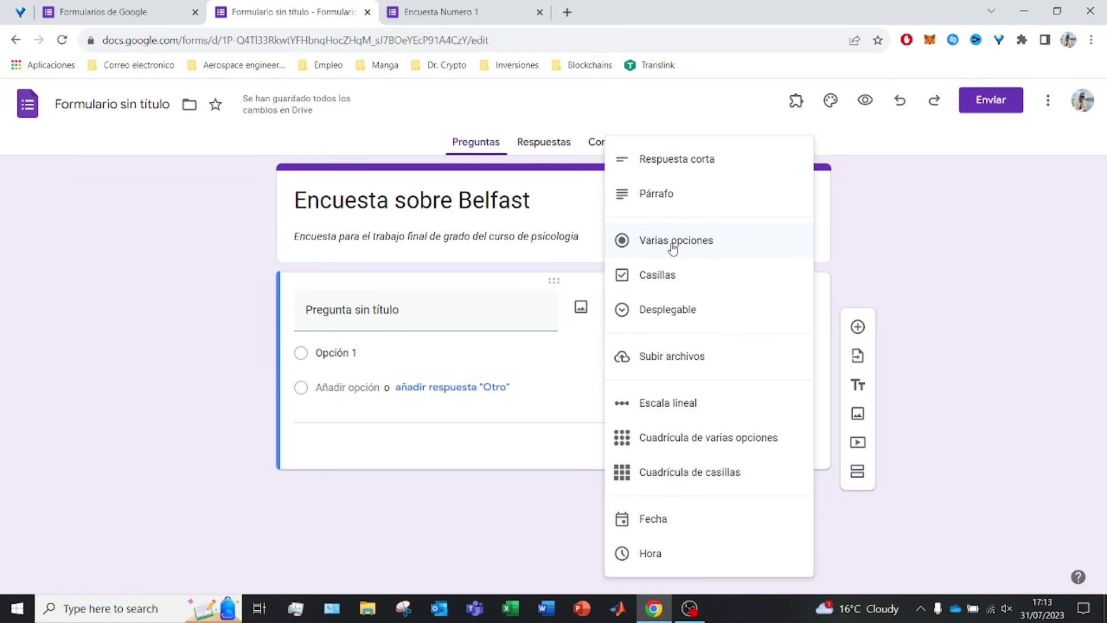
pyautogui.click(666, 285)
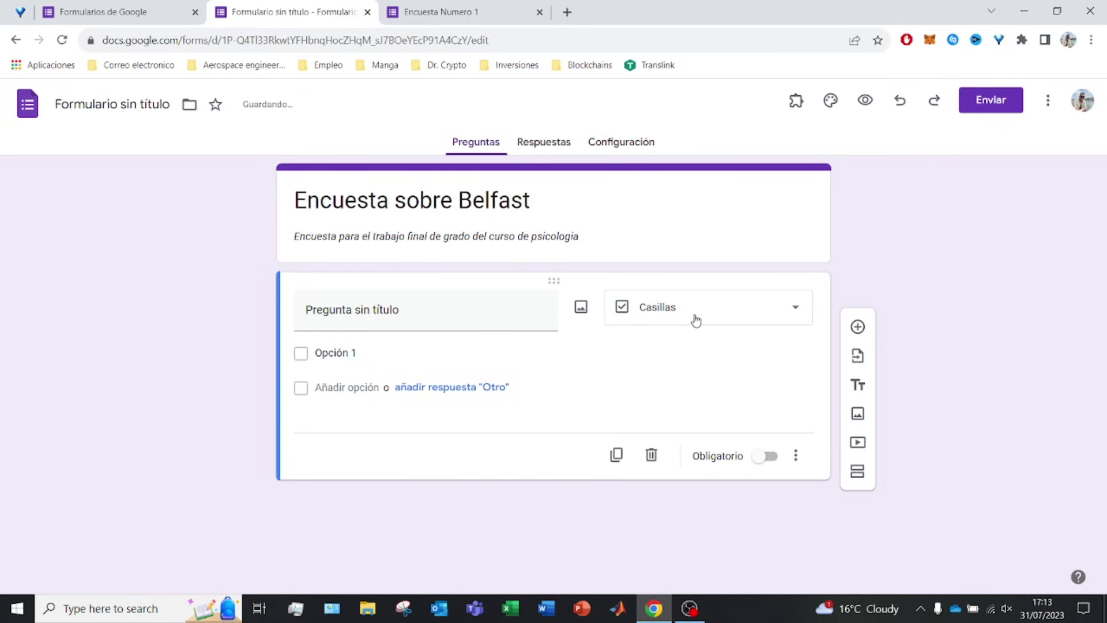
pyautogui.click(694, 319)
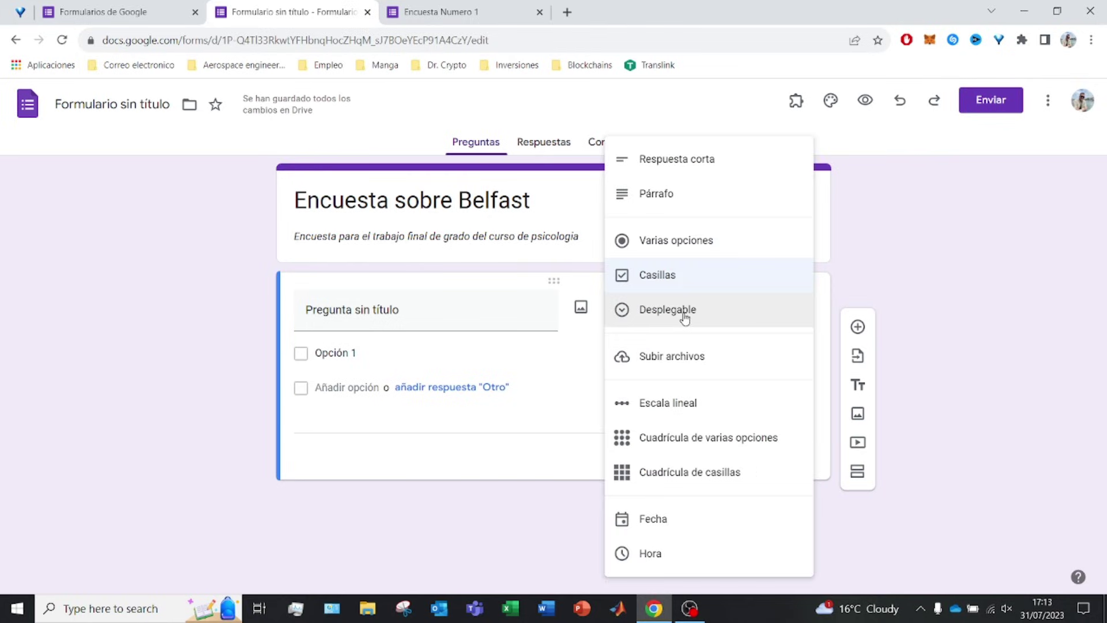
pyautogui.click(683, 312)
pyautogui.click(363, 352)
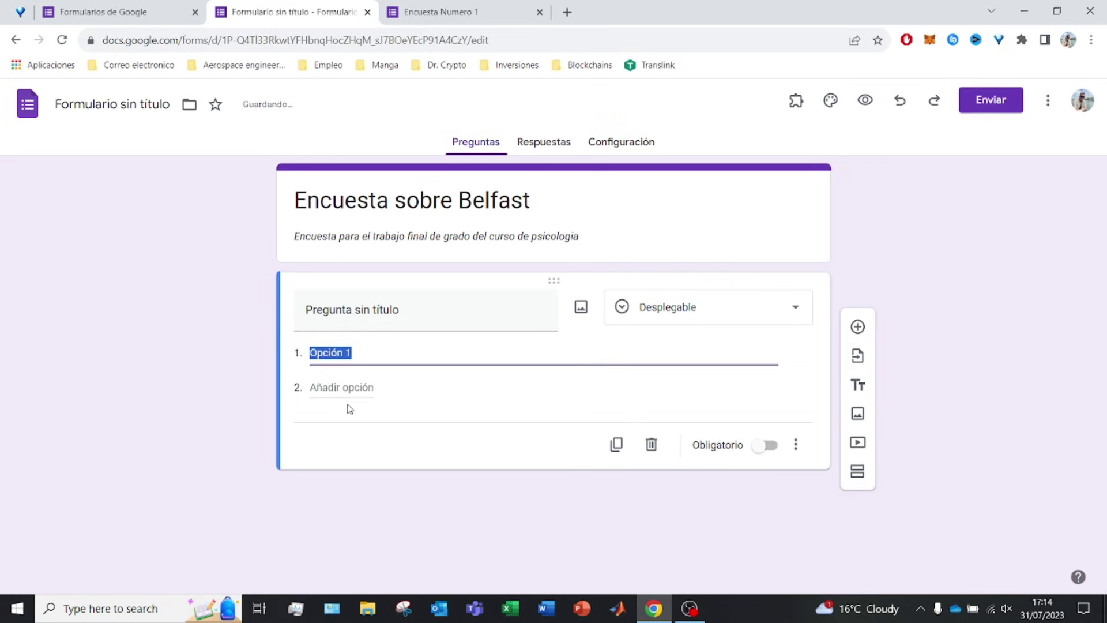
pyautogui.click(348, 387)
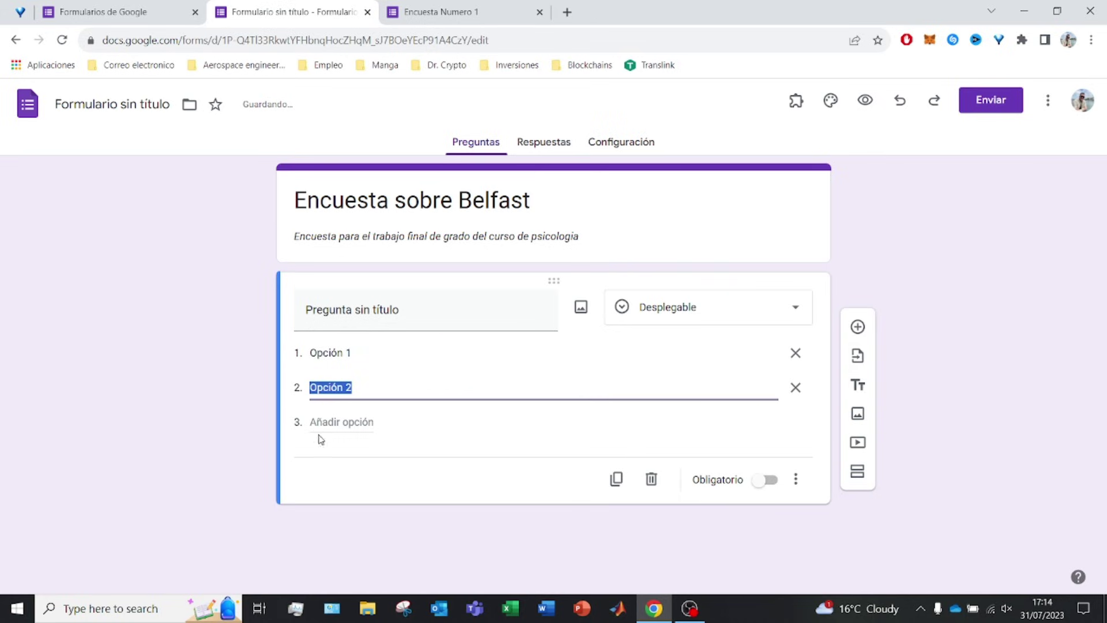
# Set the first question's type to Escala lineal and its text to "Cuanto te ha gustado Belfast"
pyautogui.click(706, 317)
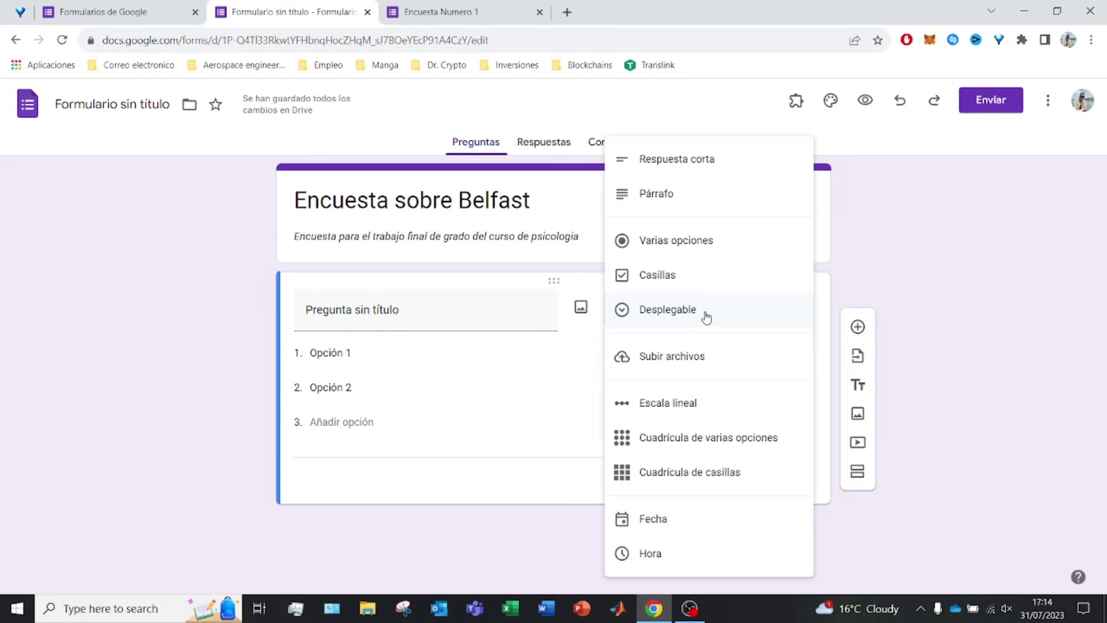
pyautogui.click(694, 414)
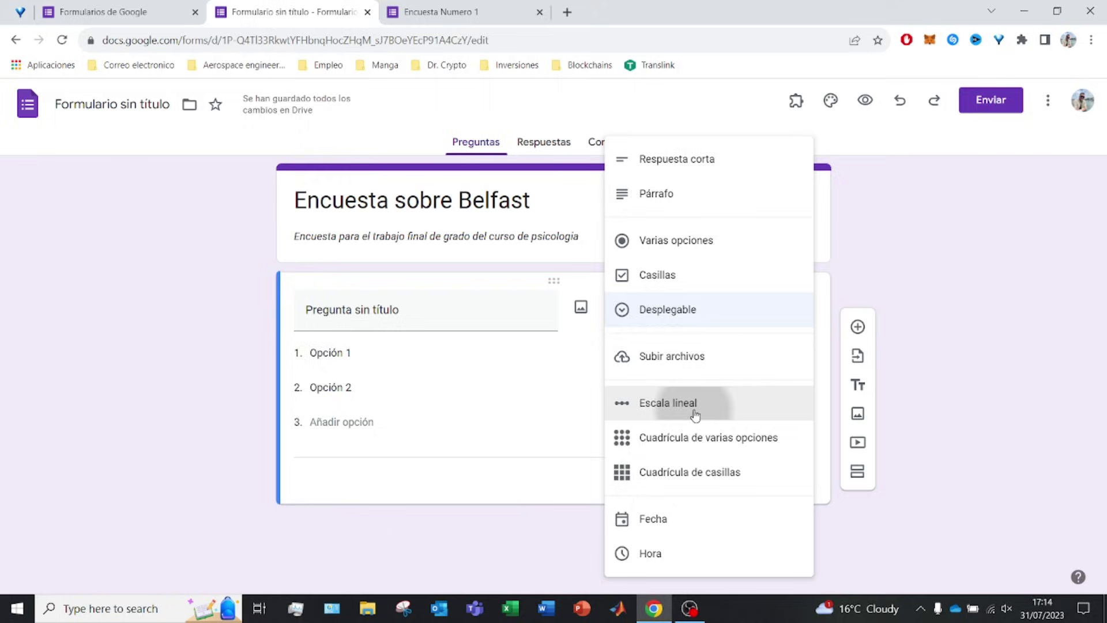
pyautogui.click(327, 310)
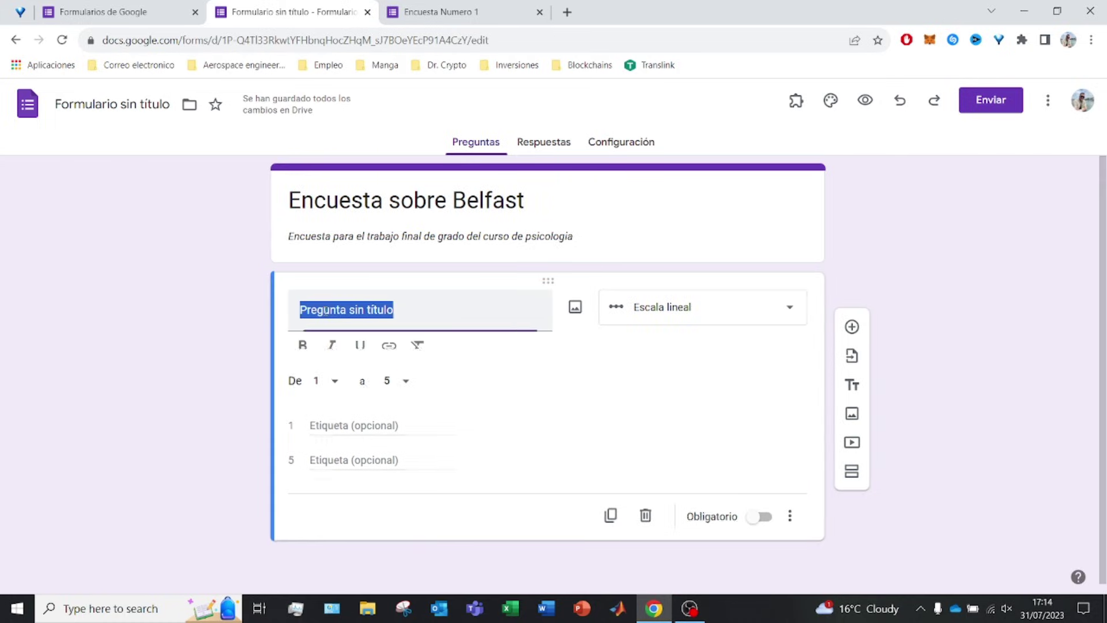
pyautogui.write('Cu')
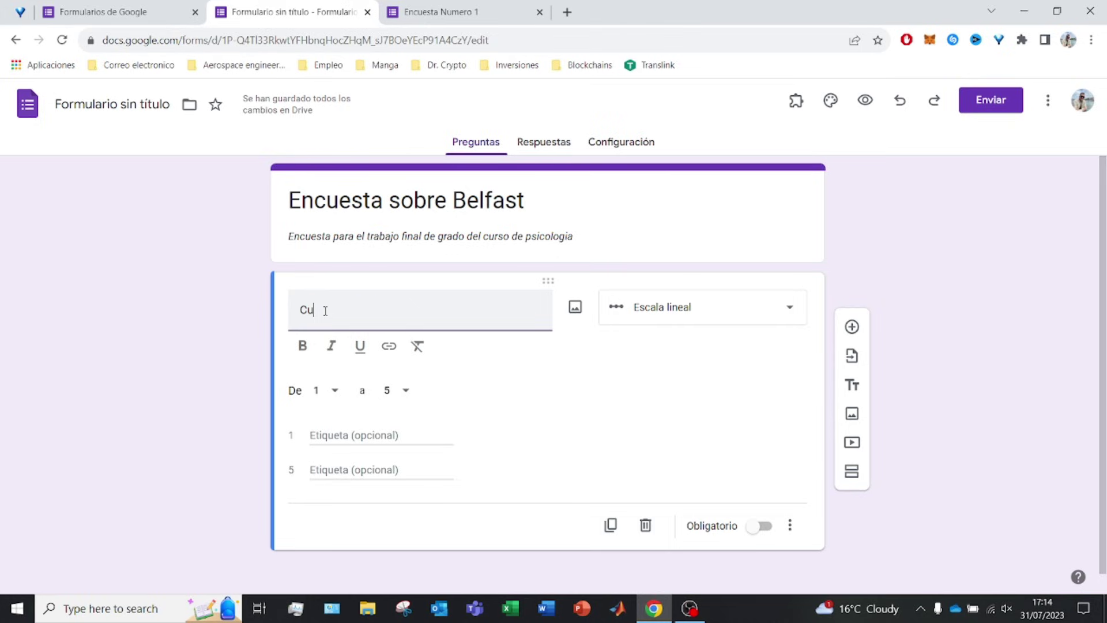
pyautogui.write('arto te ha gustado belf')
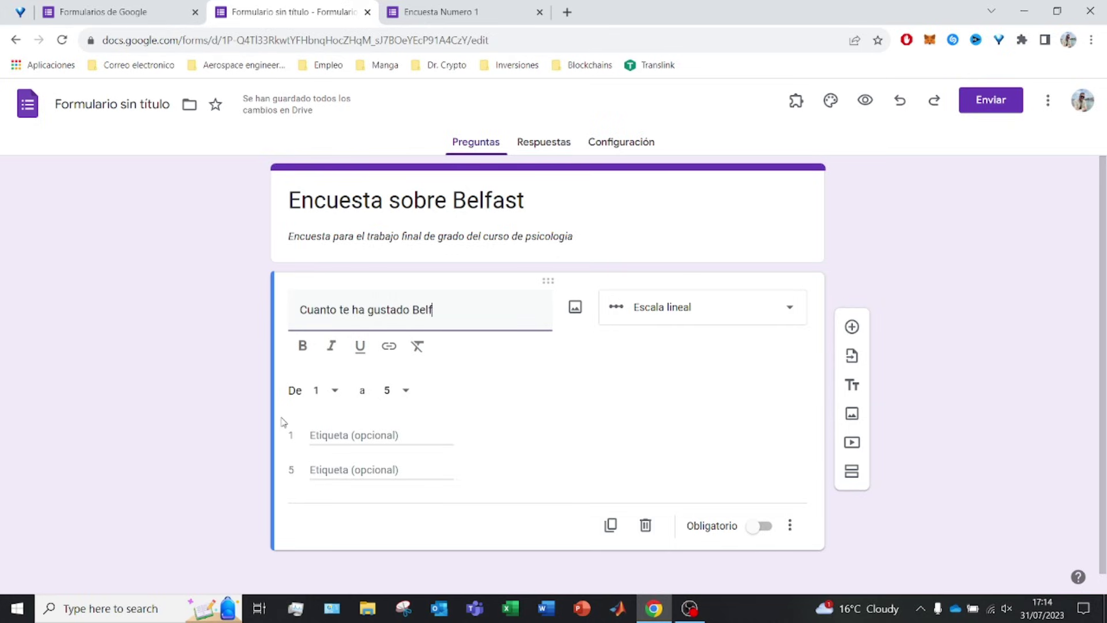
pyautogui.write('ast')
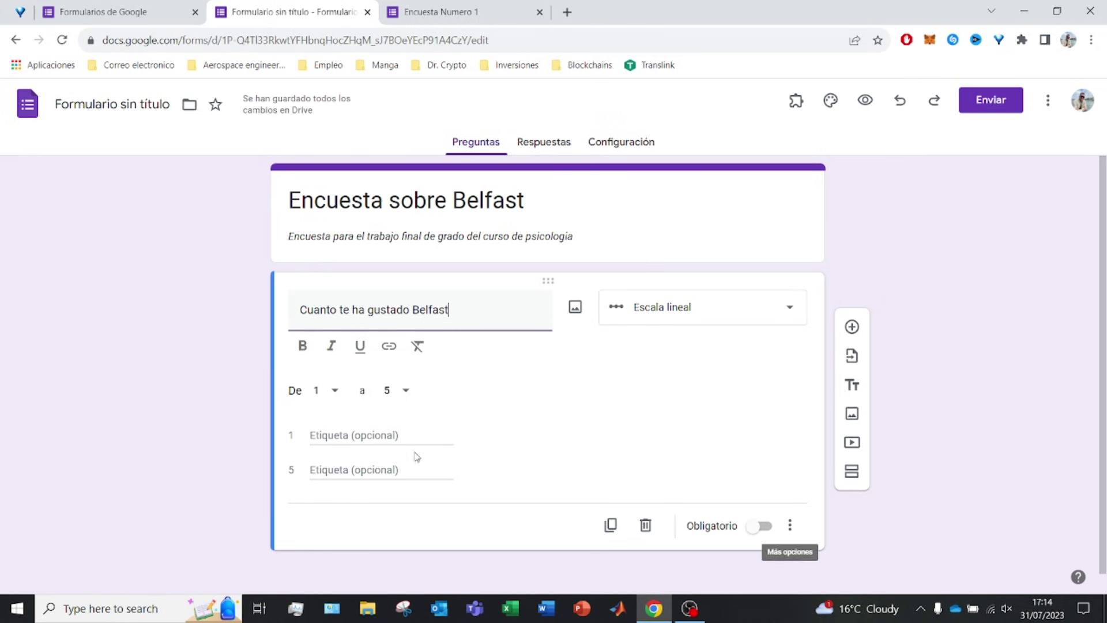
# Label the linear scale's value 1 "Muy poco" and its value 5 "Mucho"
pyautogui.click(316, 436)
pyautogui.write('Muy ')
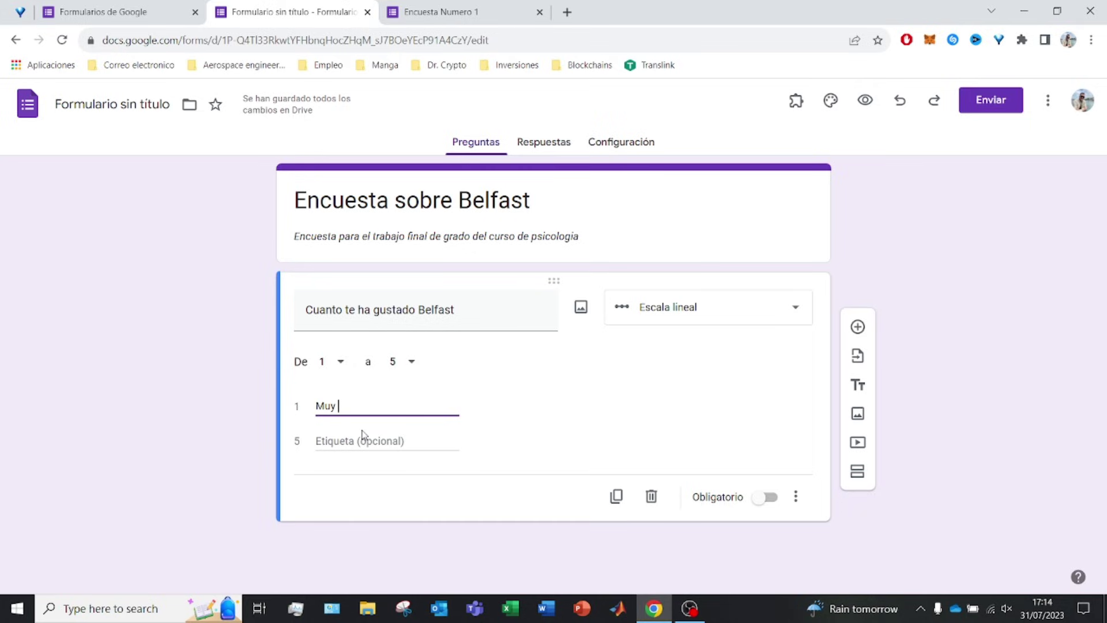
pyautogui.write('poco')
pyautogui.click(372, 441)
pyautogui.write('Mucho')
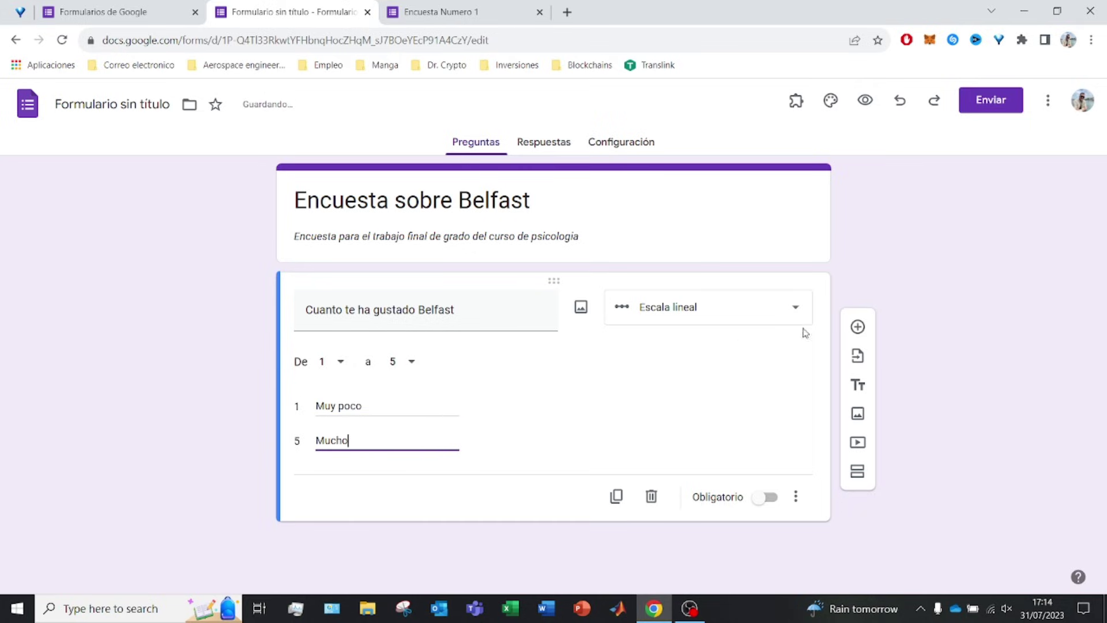
# Add a Varias opciones question "Que idioma se habla en Belfast" with "Inglés" as its first answer option
pyautogui.click(860, 327)
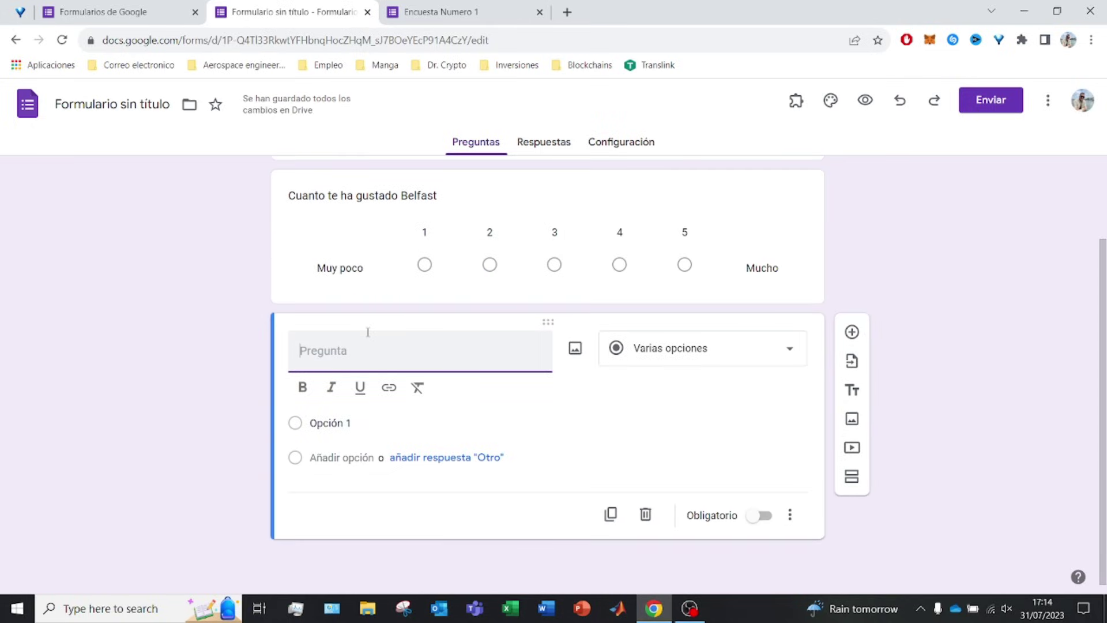
pyautogui.write('Que idioma se habla en Belfast')
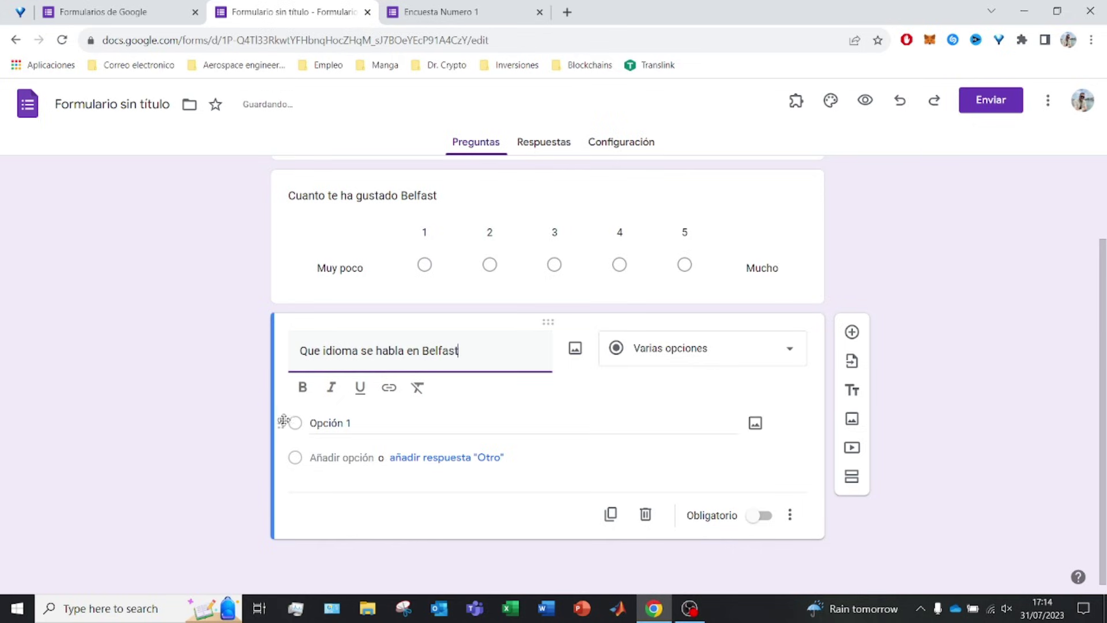
pyautogui.click(372, 426)
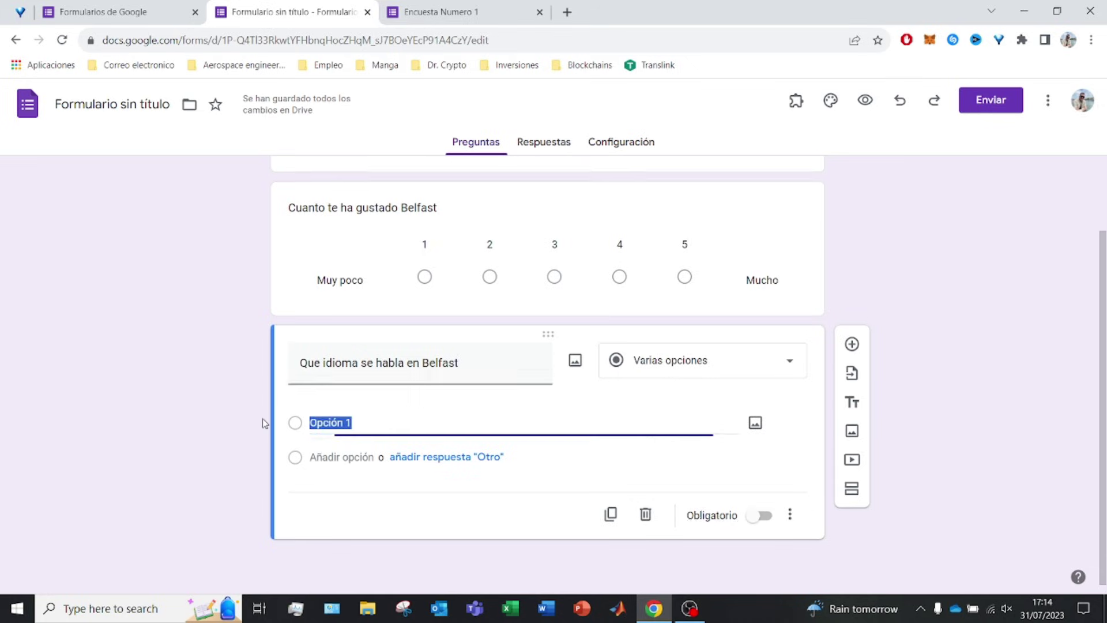
pyautogui.write('Engl')
pyautogui.press('BackSpace')
pyautogui.press('BackSpace')
pyautogui.press('BackSpace')
pyautogui.press('BackSpace')
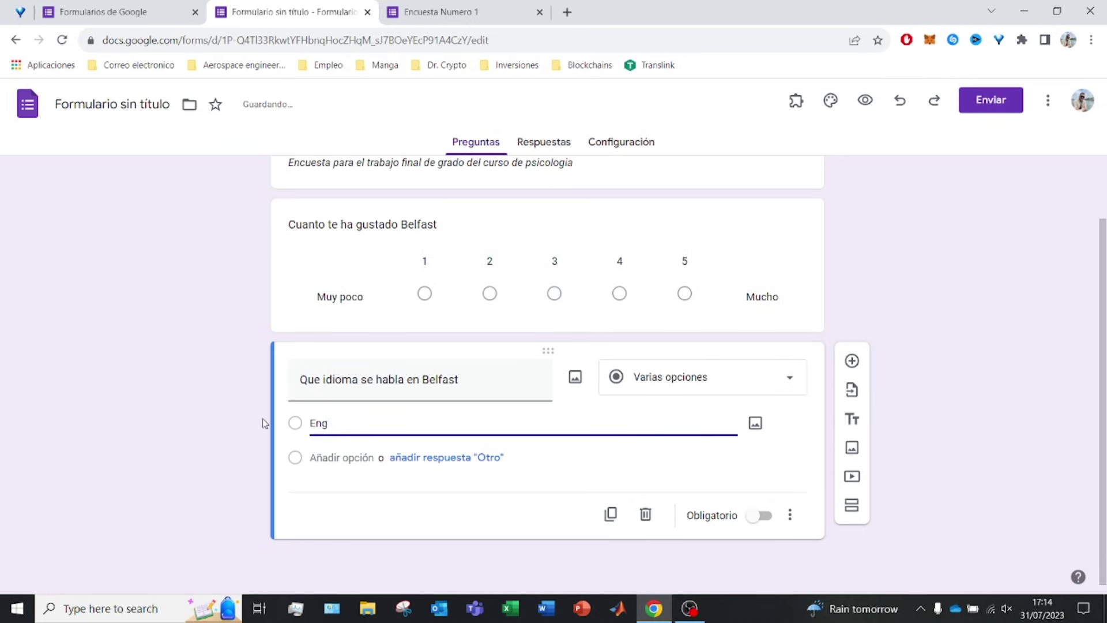
pyautogui.write('Ingle')
pyautogui.press('BackSpace')
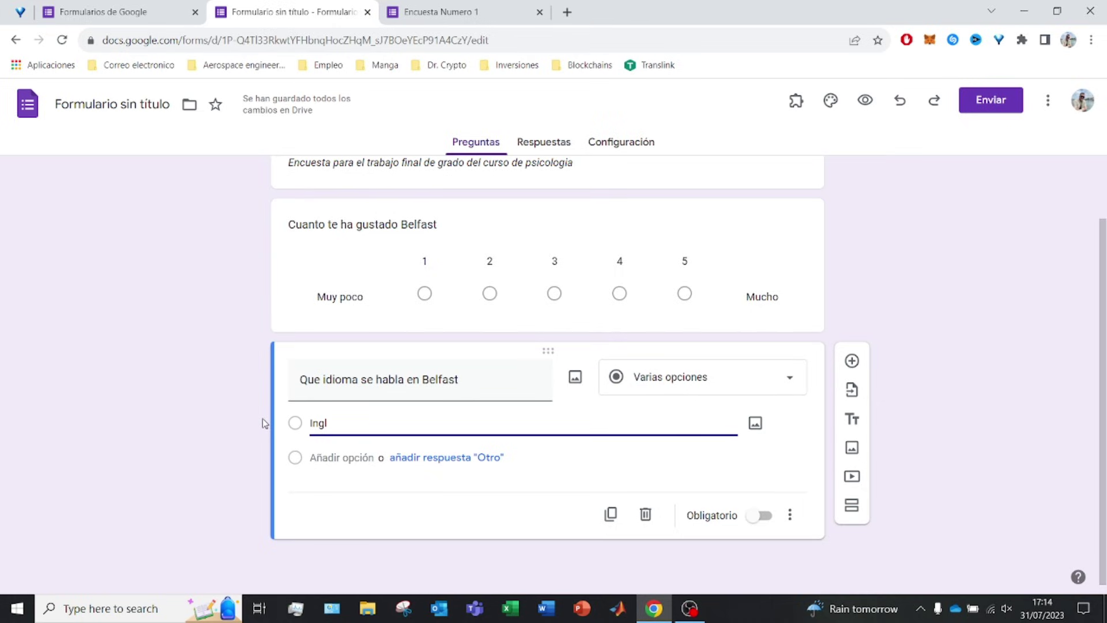
pyautogui.write('és')
pyautogui.press('Return')
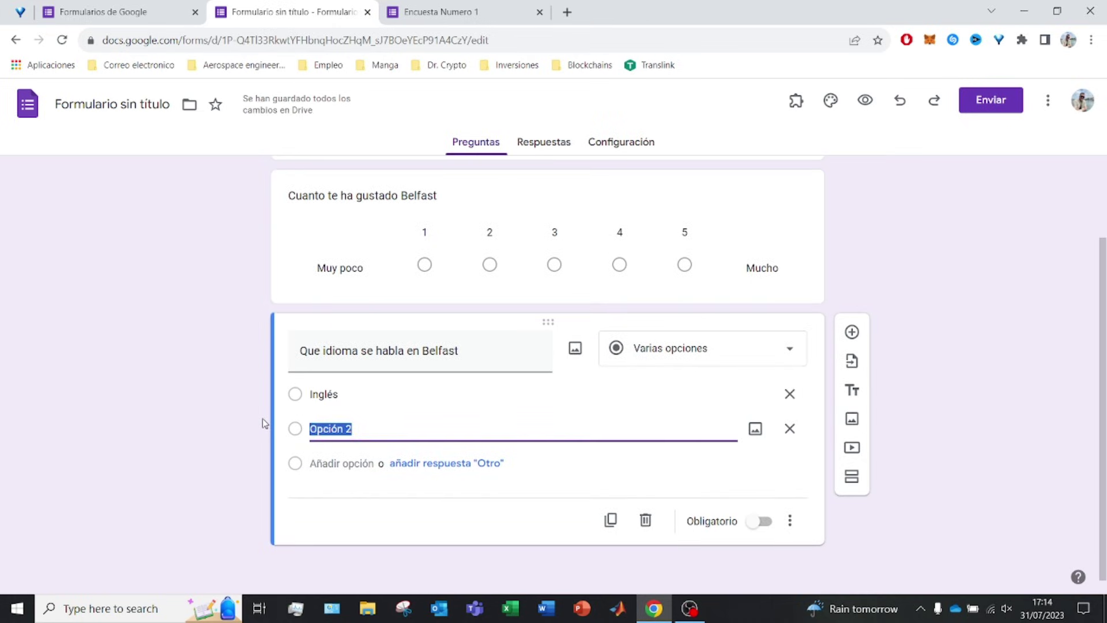
# Add "Gaelico", "Alemán" and "Español" as further answer options of the language question
pyautogui.write('Gaelico')
pyautogui.press('Return')
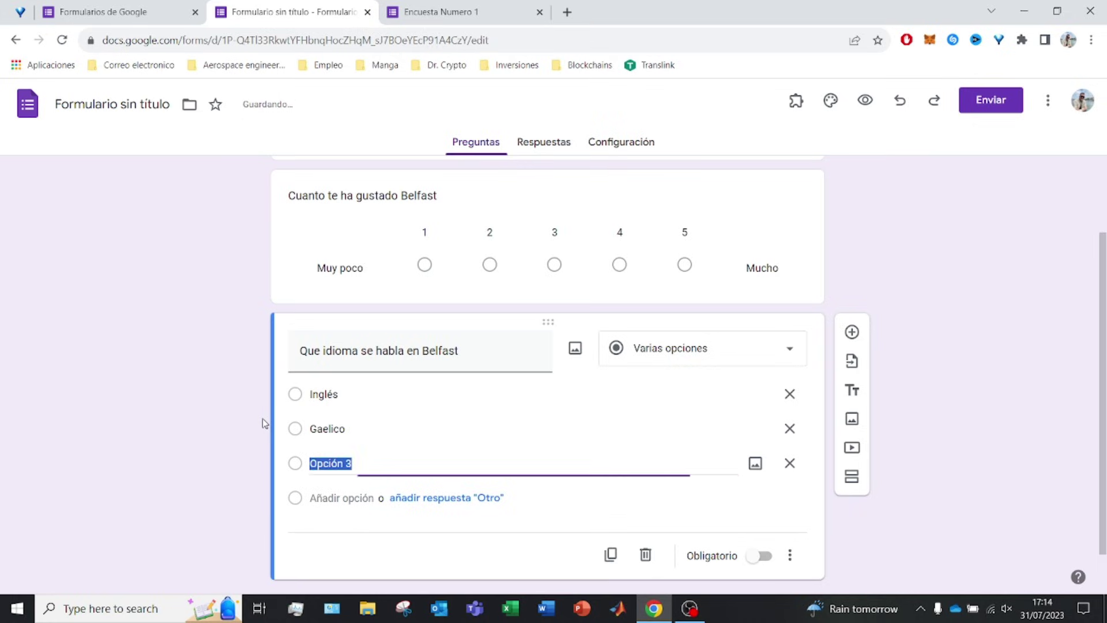
pyautogui.write('Alema')
pyautogui.press('BackSpace')
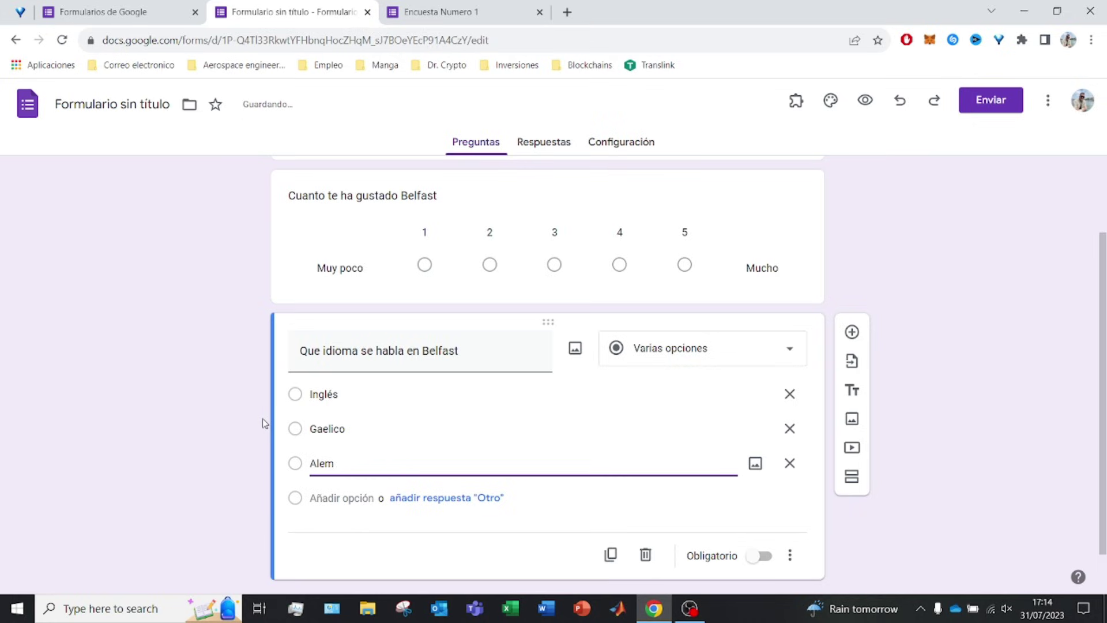
pyautogui.write('án')
pyautogui.press('Return')
pyautogui.write('Espa')
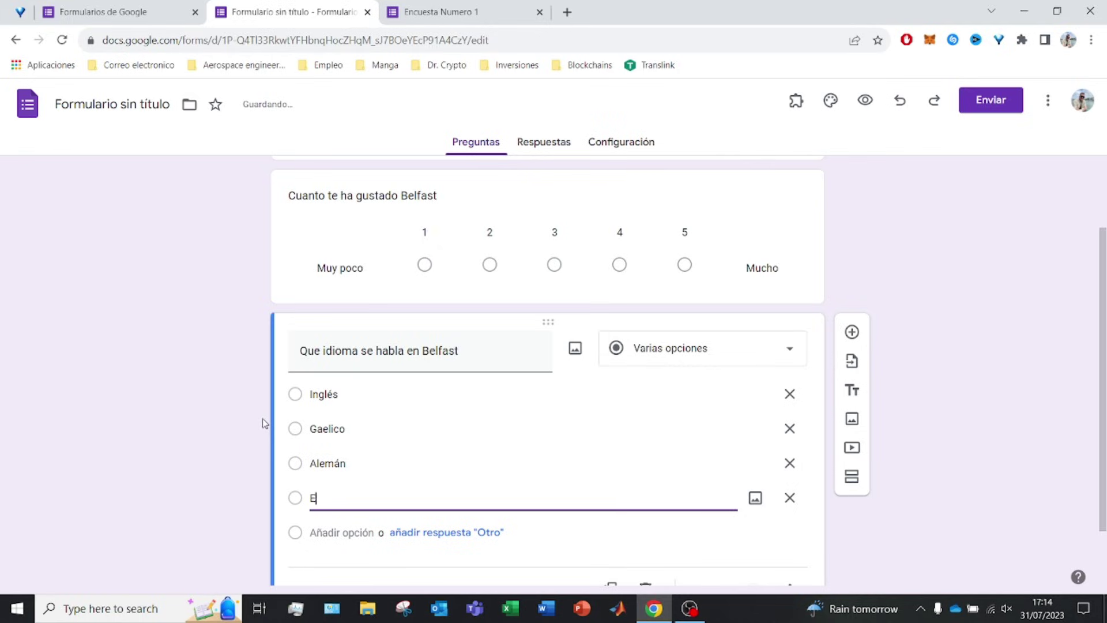
pyautogui.write('ñol')
# Preview the form, testing answers on the linear scale and the language question, and close the preview without submitting
pyautogui.click(877, 97)
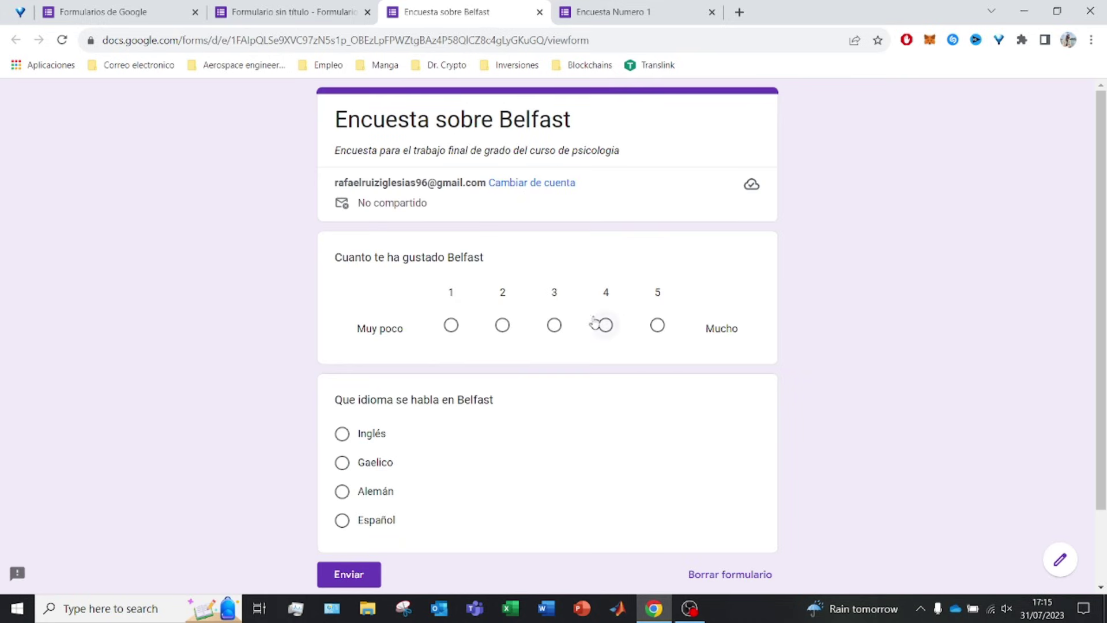
pyautogui.click(504, 326)
pyautogui.click(553, 326)
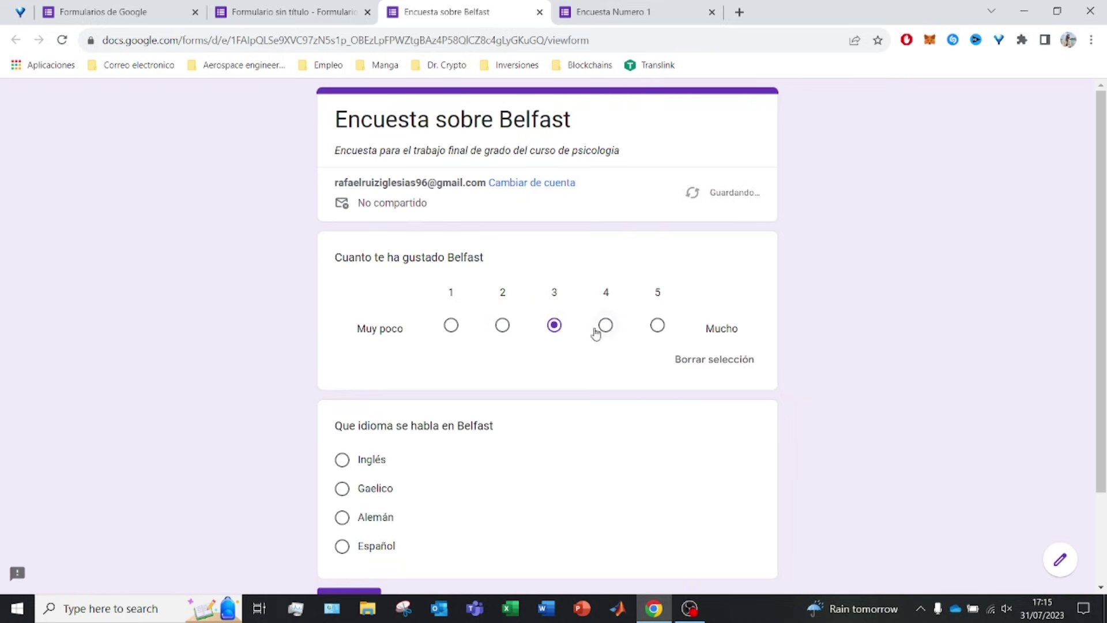
pyautogui.click(605, 326)
pyautogui.click(342, 459)
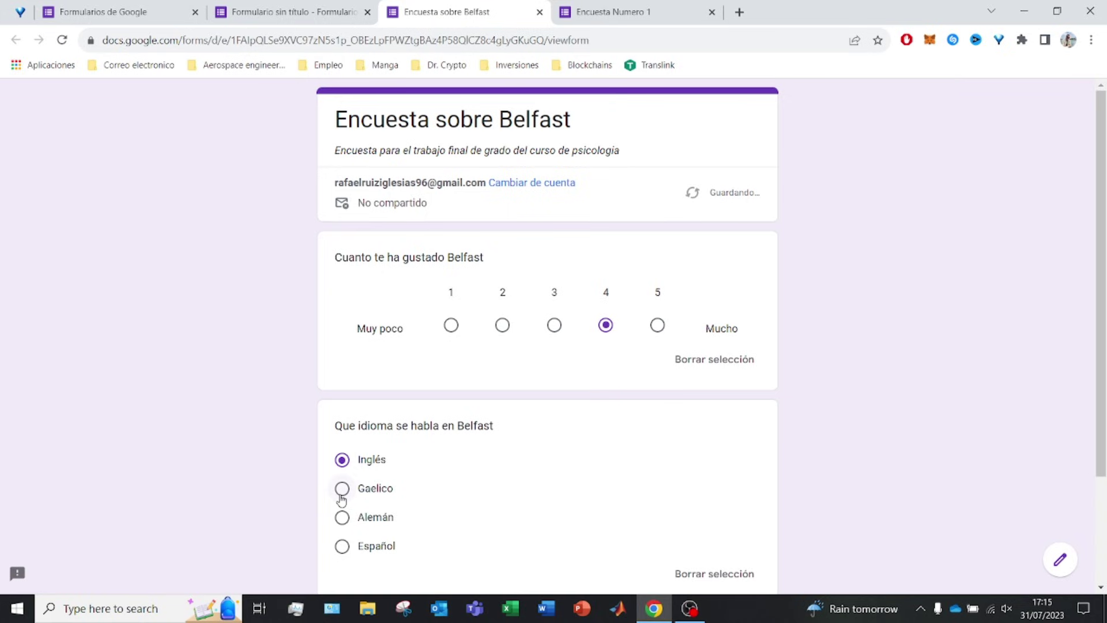
pyautogui.click(341, 488)
pyautogui.scroll(-2, 599, 439)
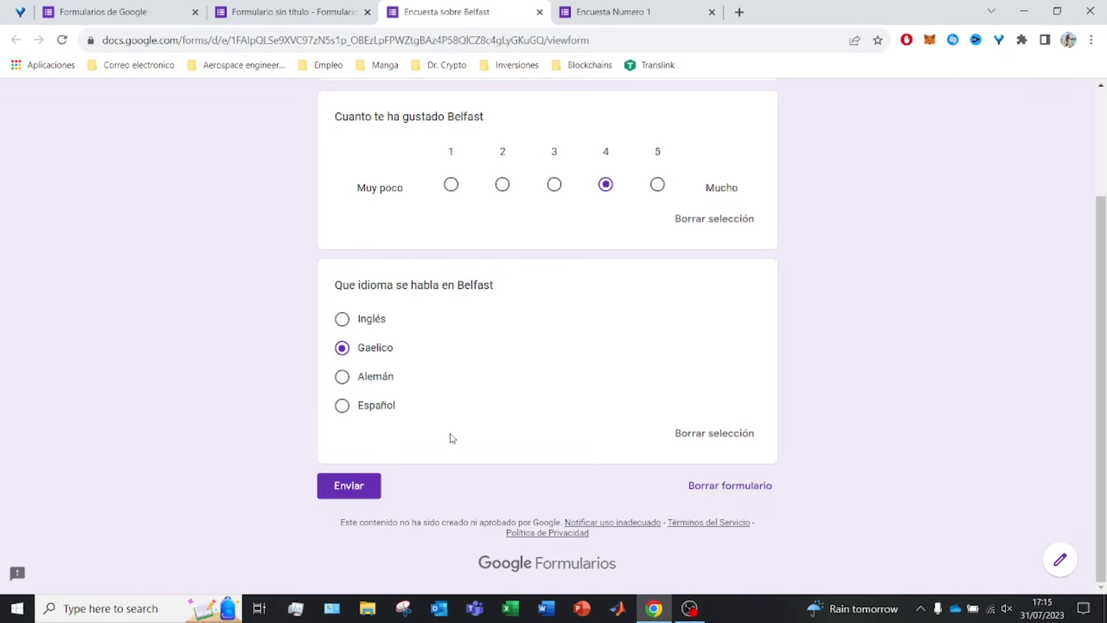
pyautogui.scroll(2, 450, 433)
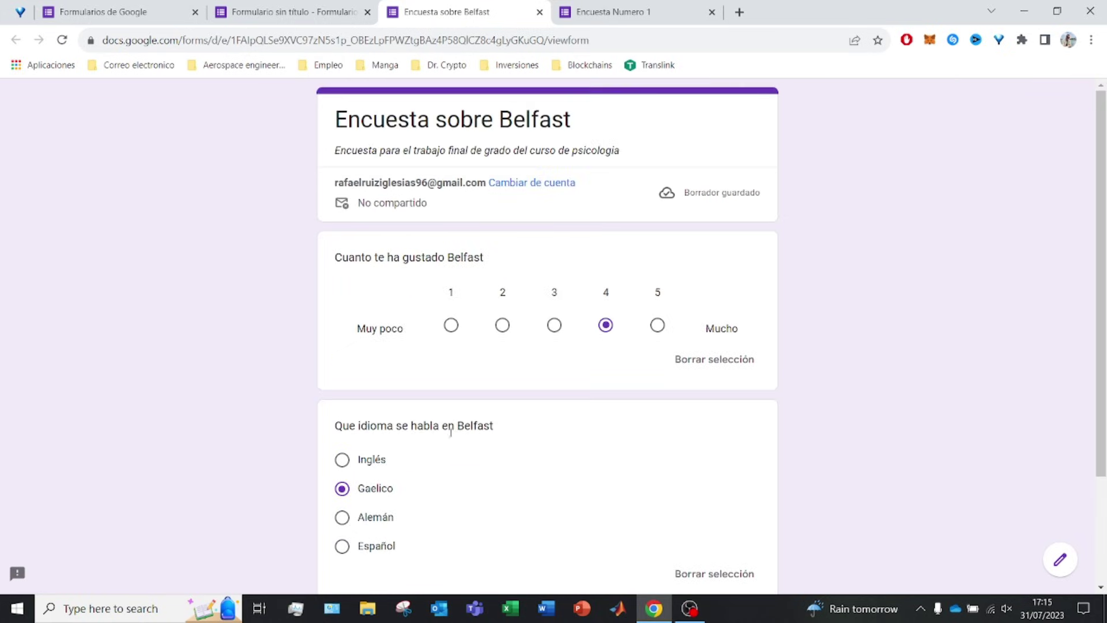
pyautogui.click(539, 12)
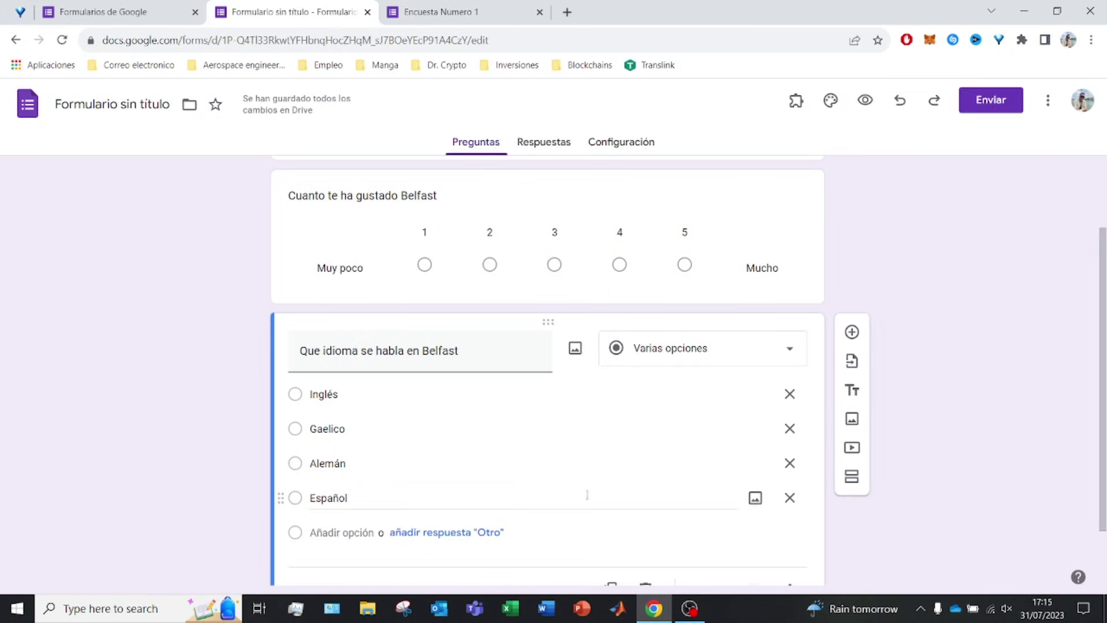
# Try the Cuadrícula de varias opciones and Cuadrícula de casillas types on a new third question
pyautogui.scroll(-1, 819, 372)
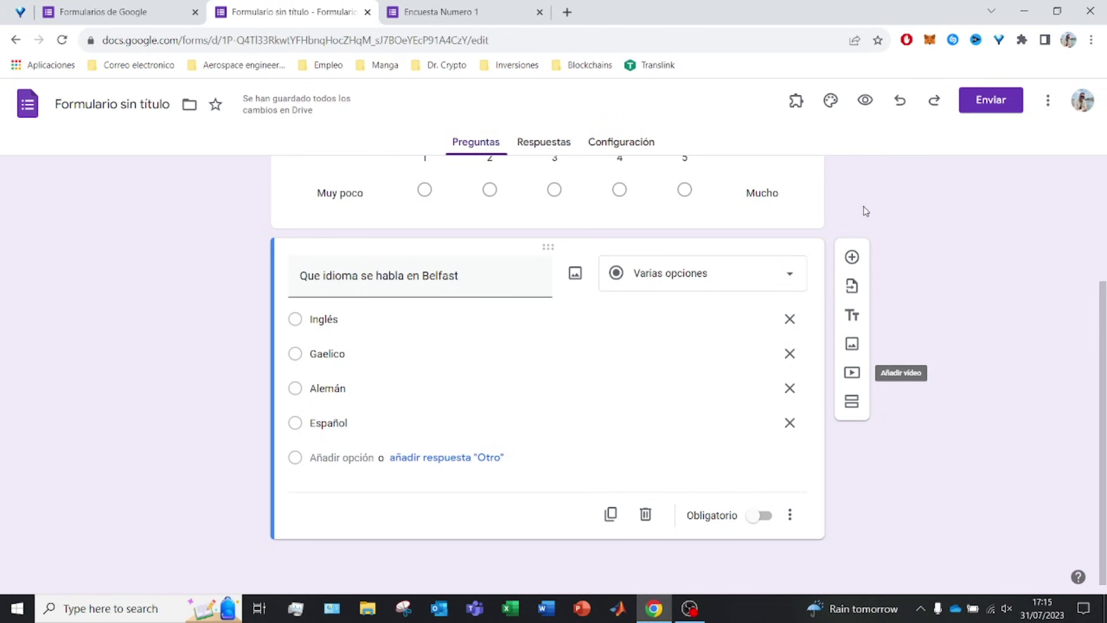
pyautogui.click(852, 255)
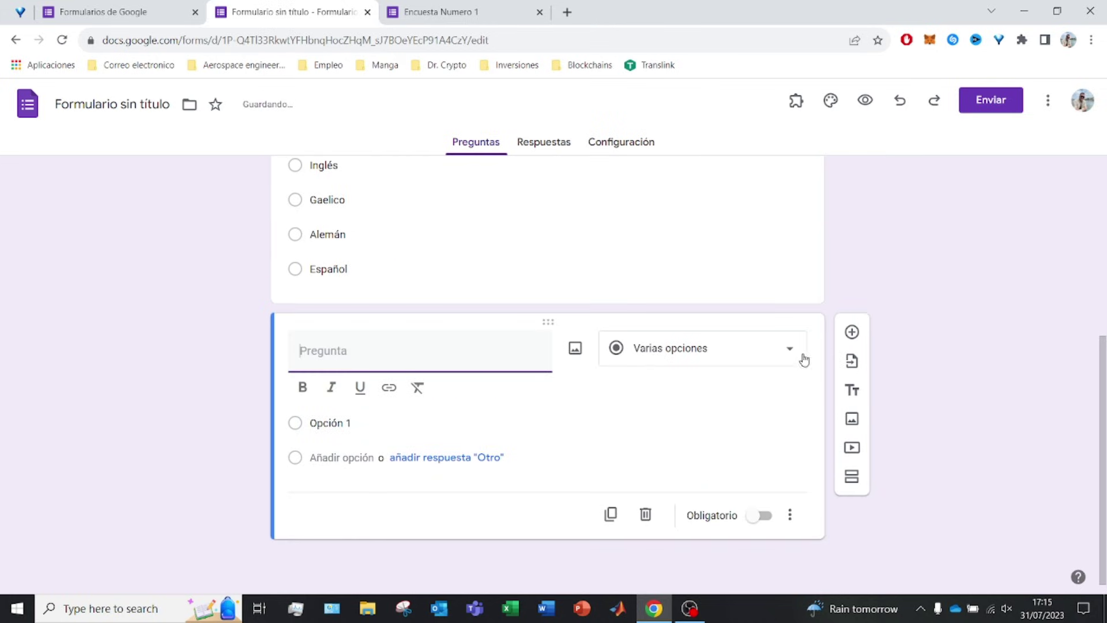
pyautogui.click(796, 350)
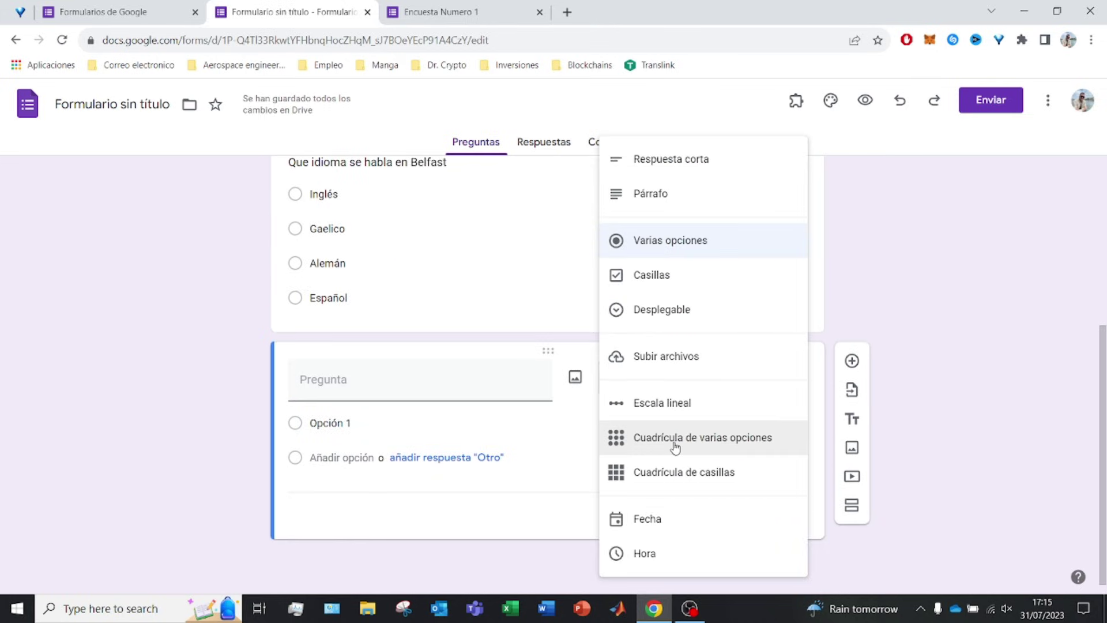
pyautogui.click(722, 437)
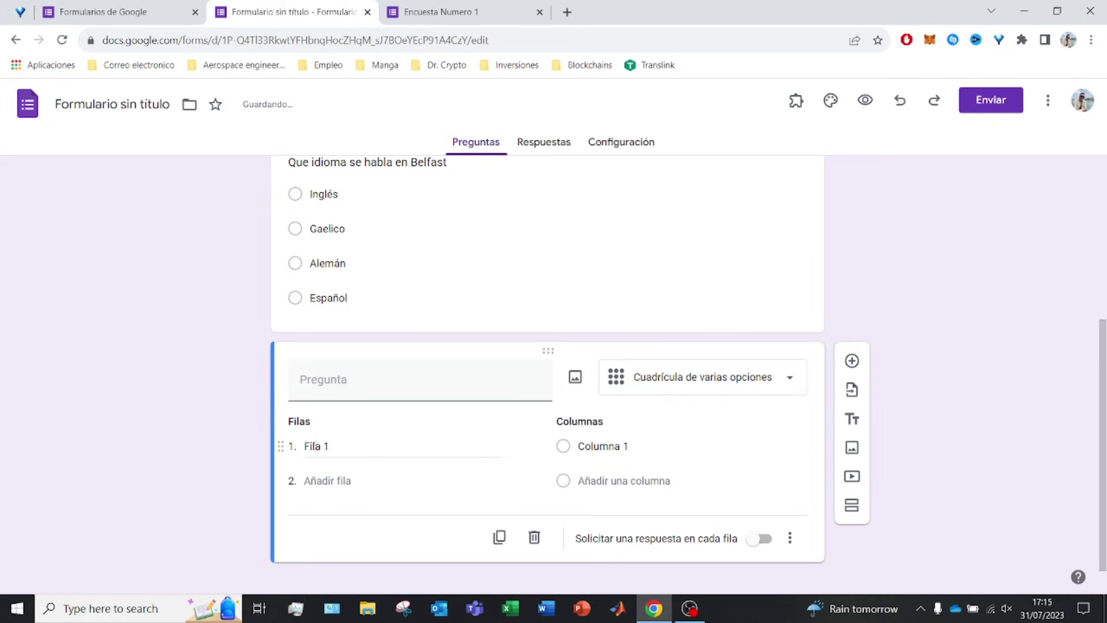
pyautogui.click(313, 447)
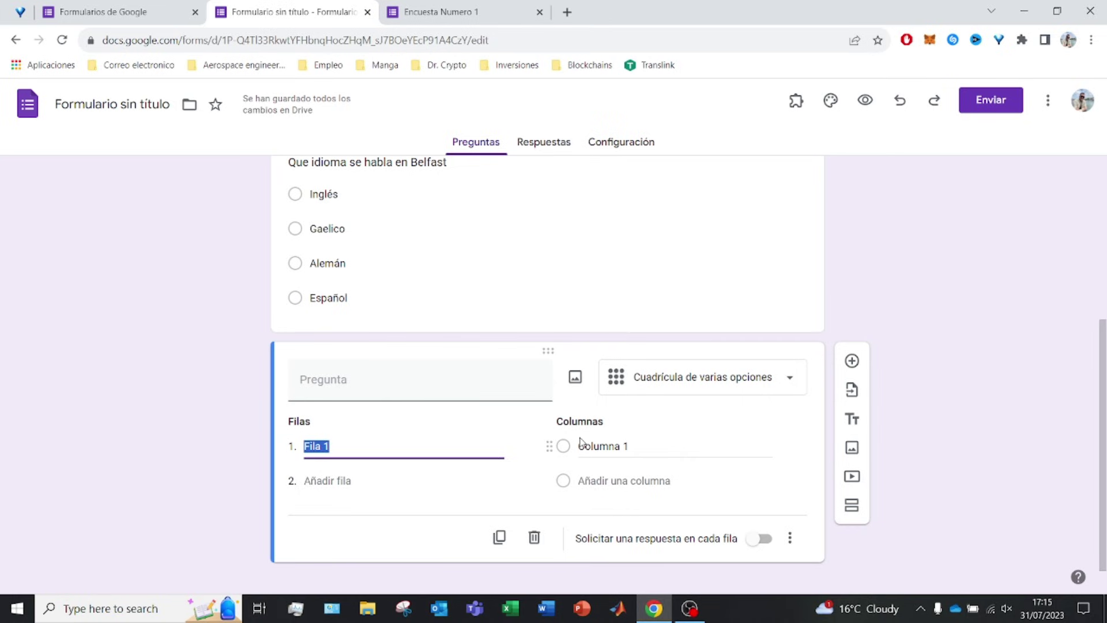
pyautogui.click(689, 393)
pyautogui.click(659, 442)
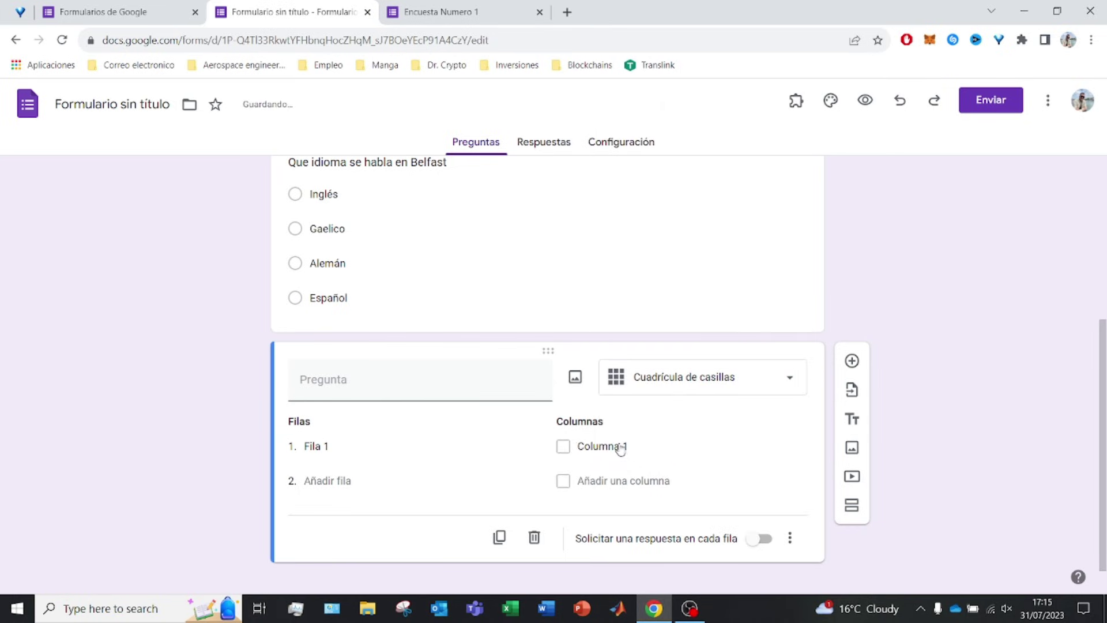
# Try the Fecha and Hora types on the untitled third question, and delete that question
pyautogui.click(724, 385)
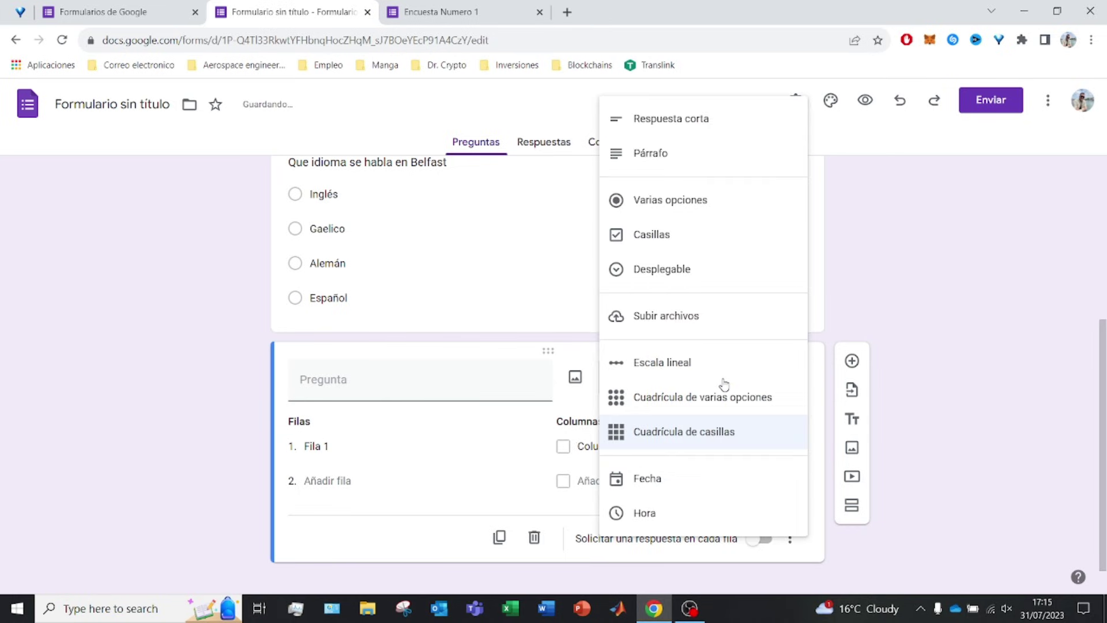
pyautogui.click(660, 487)
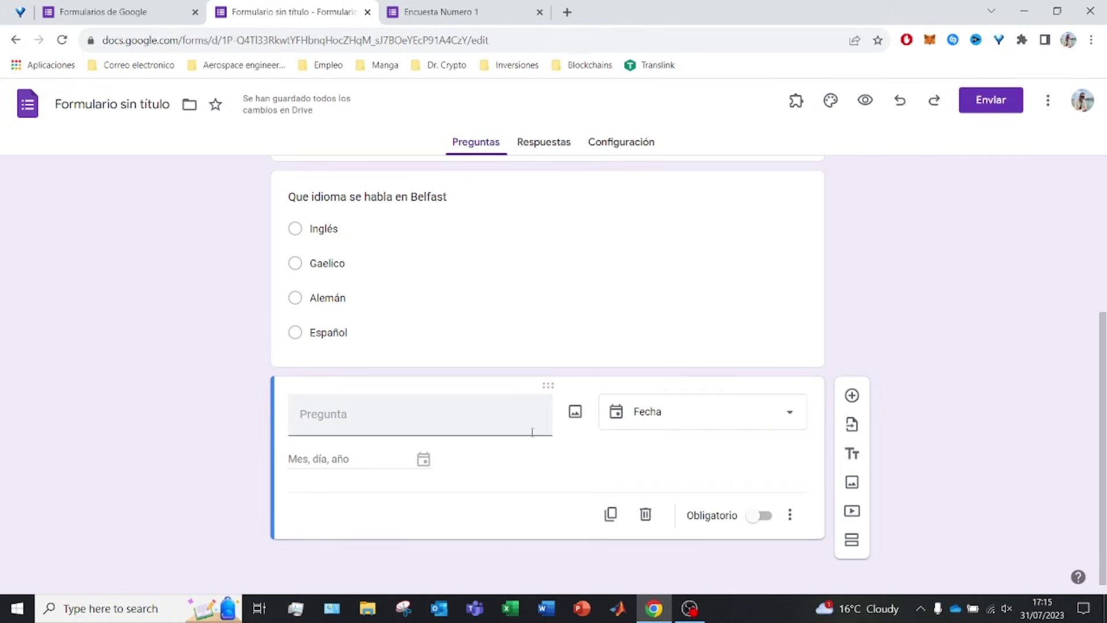
pyautogui.click(670, 414)
pyautogui.click(672, 513)
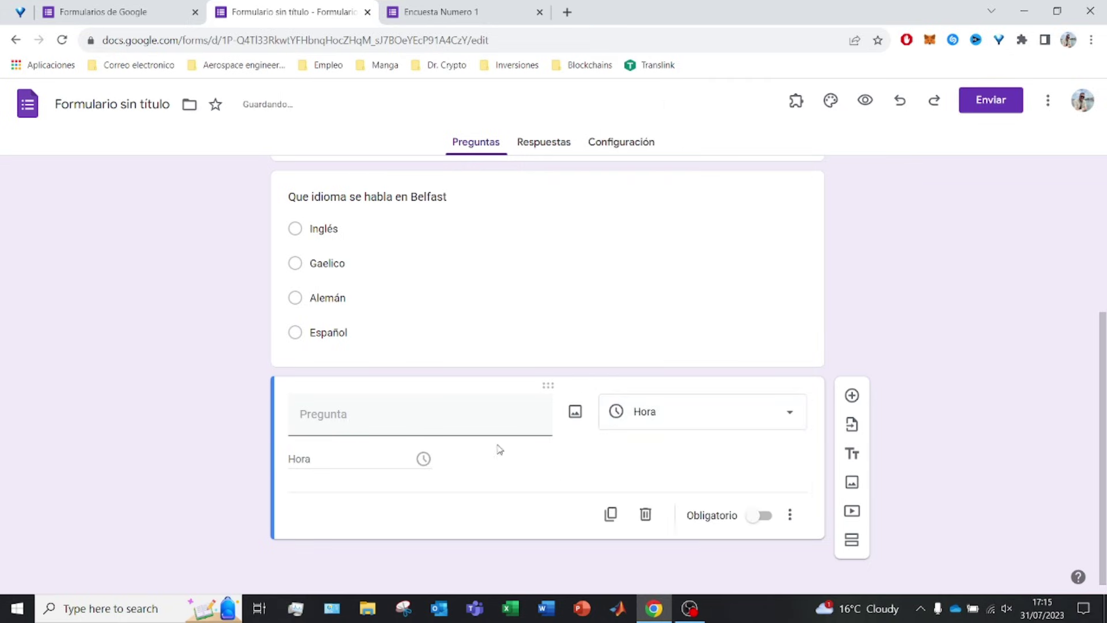
pyautogui.click(655, 410)
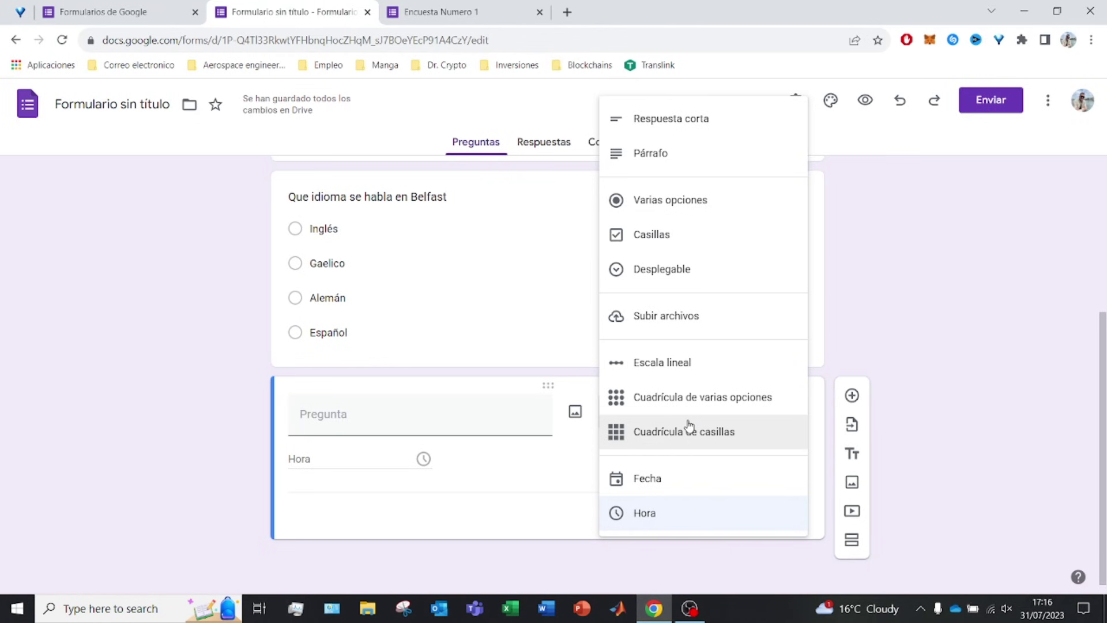
pyautogui.click(960, 272)
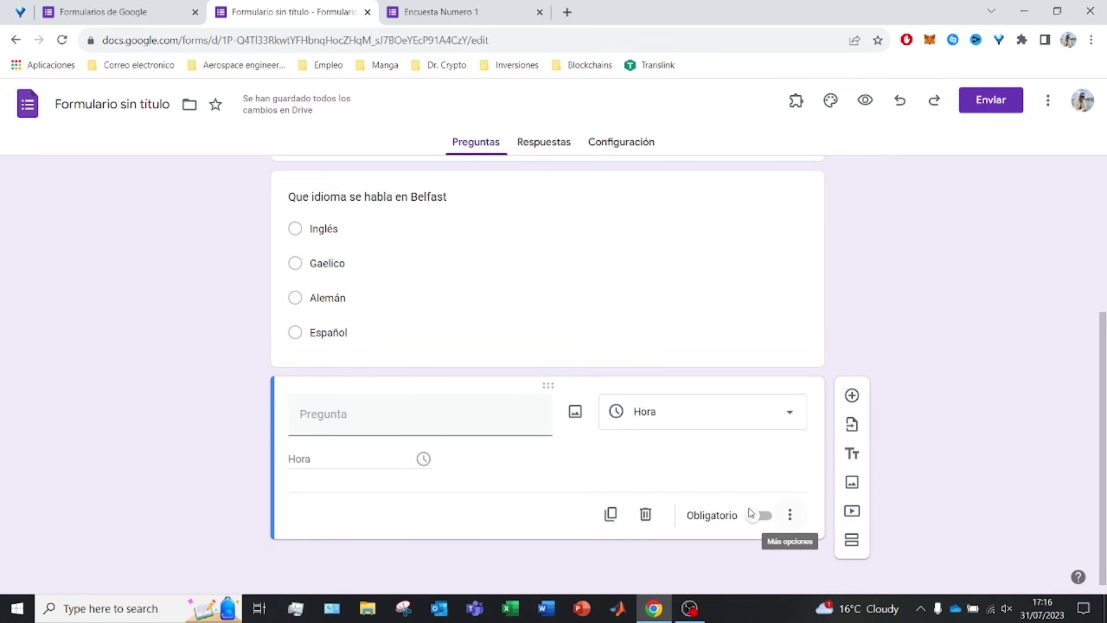
pyautogui.click(645, 513)
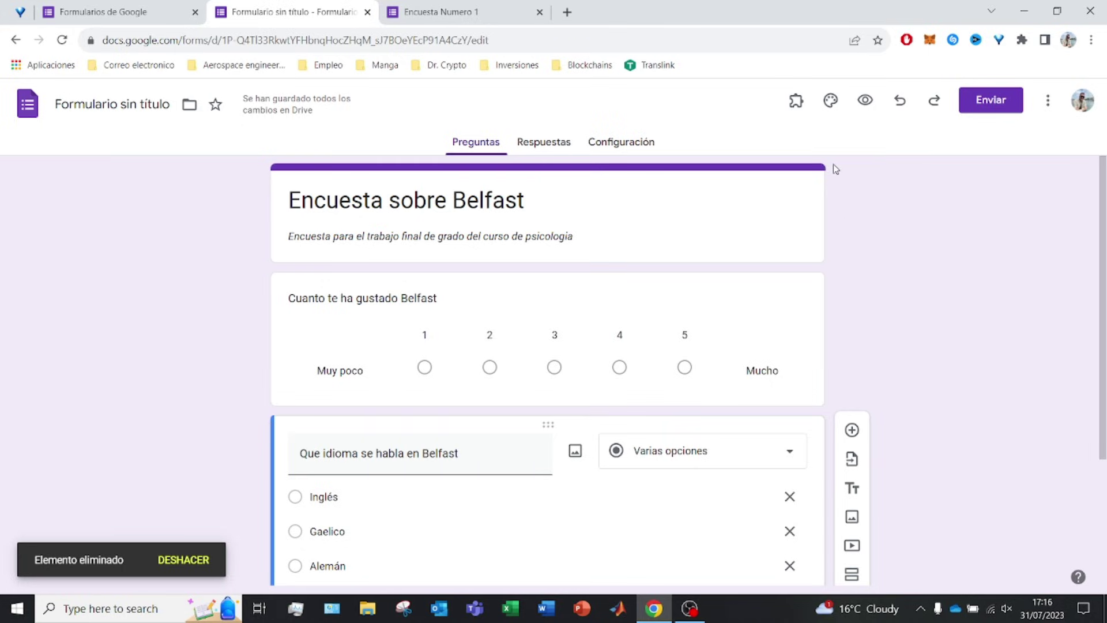
# View the form's responses and settings, and try Convertir en un cuestionario, switching it back off
pyautogui.click(552, 151)
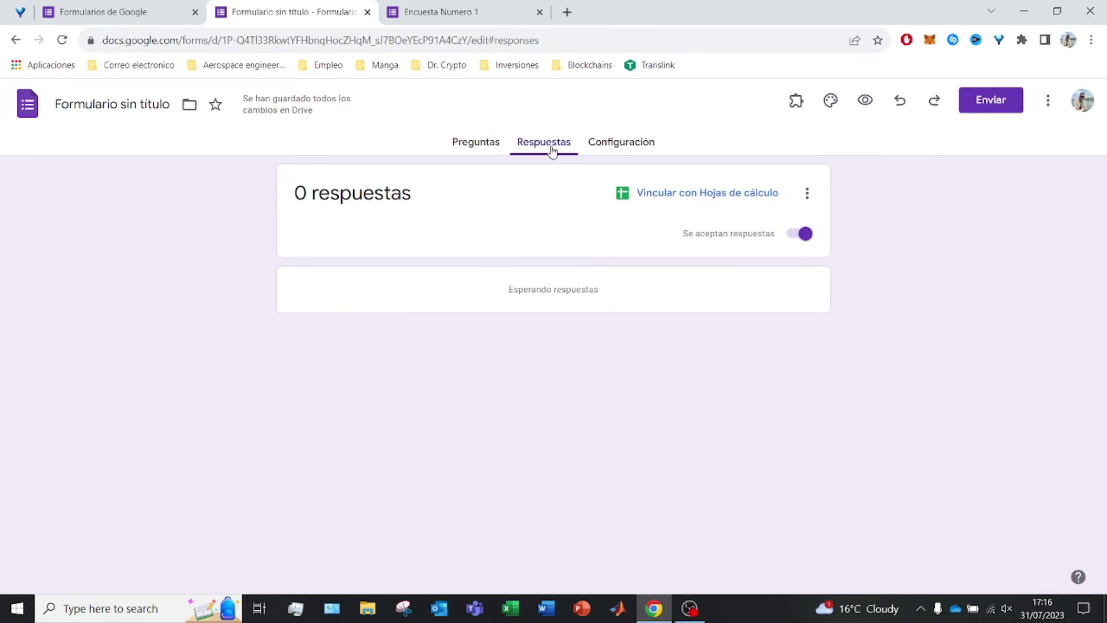
pyautogui.click(601, 151)
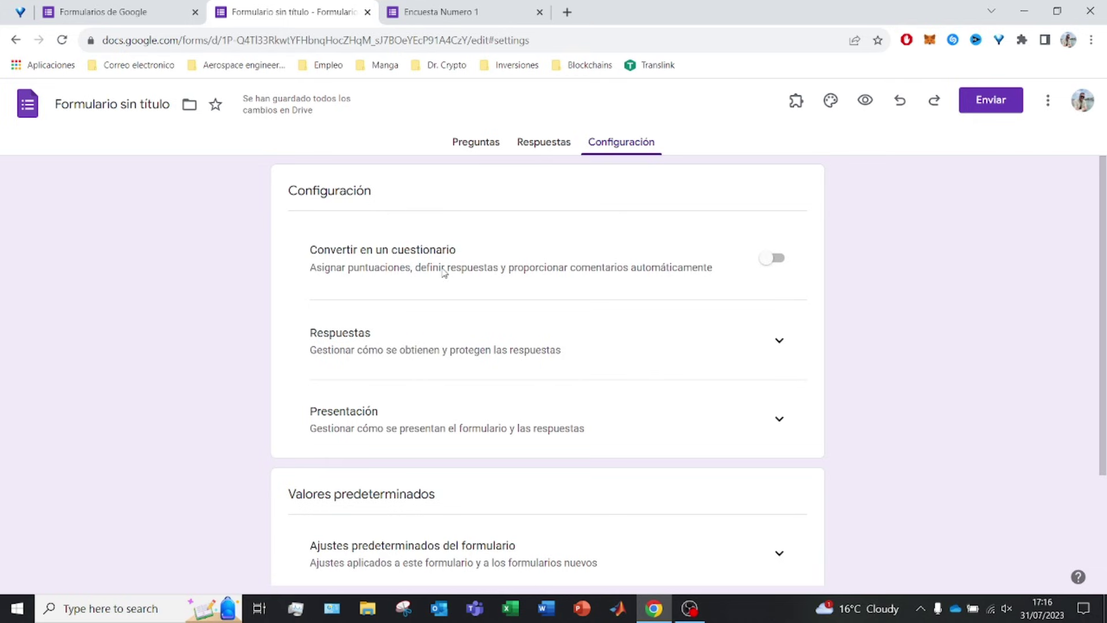
pyautogui.click(765, 260)
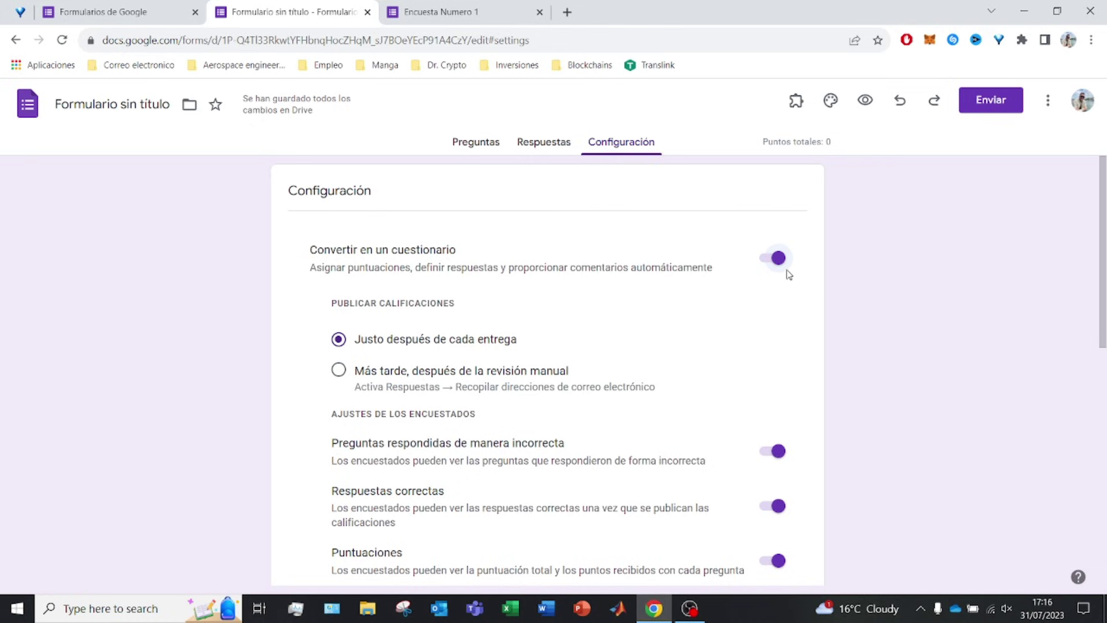
pyautogui.scroll(-2, 789, 274)
pyautogui.scroll(1, 740, 238)
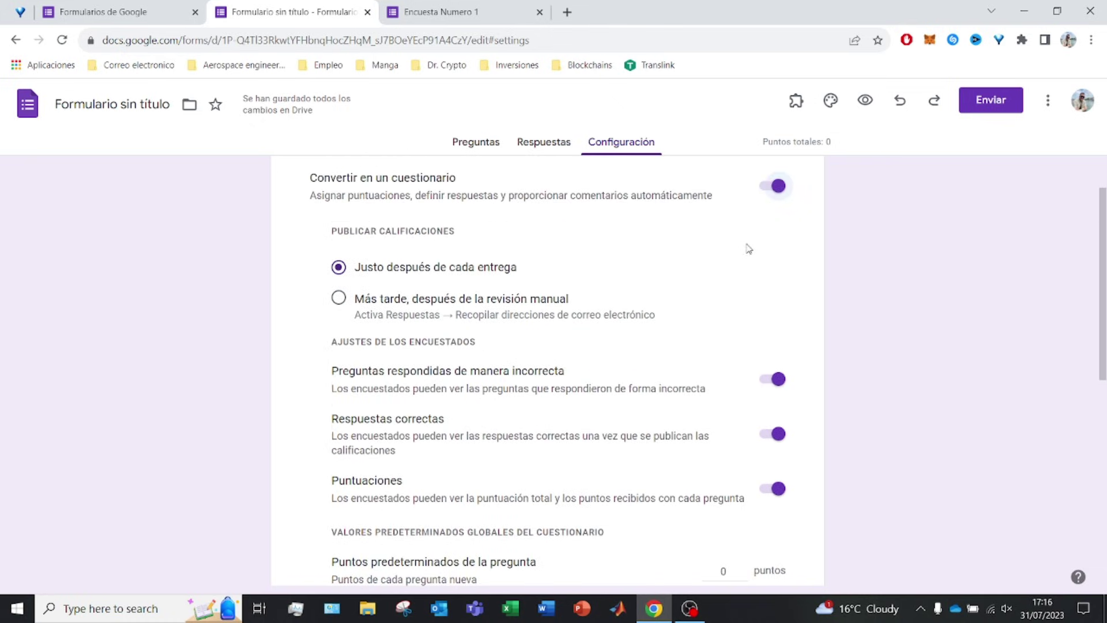
pyautogui.click(778, 187)
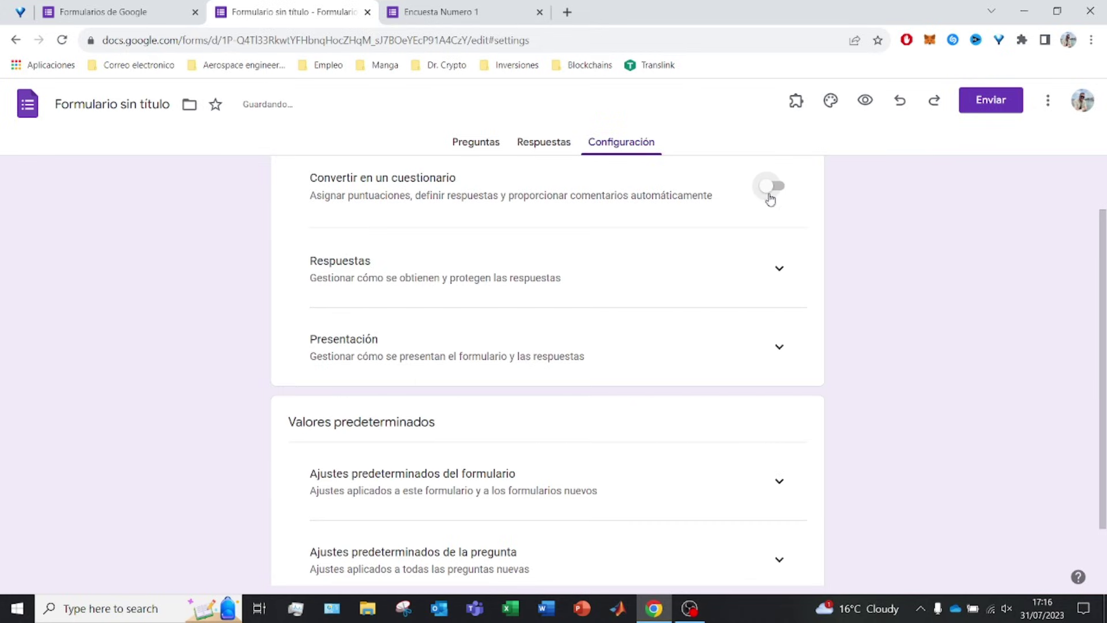
# Set Recopilar direcciones de correo electrónico to Verificadas in the form's response settings
pyautogui.click(785, 271)
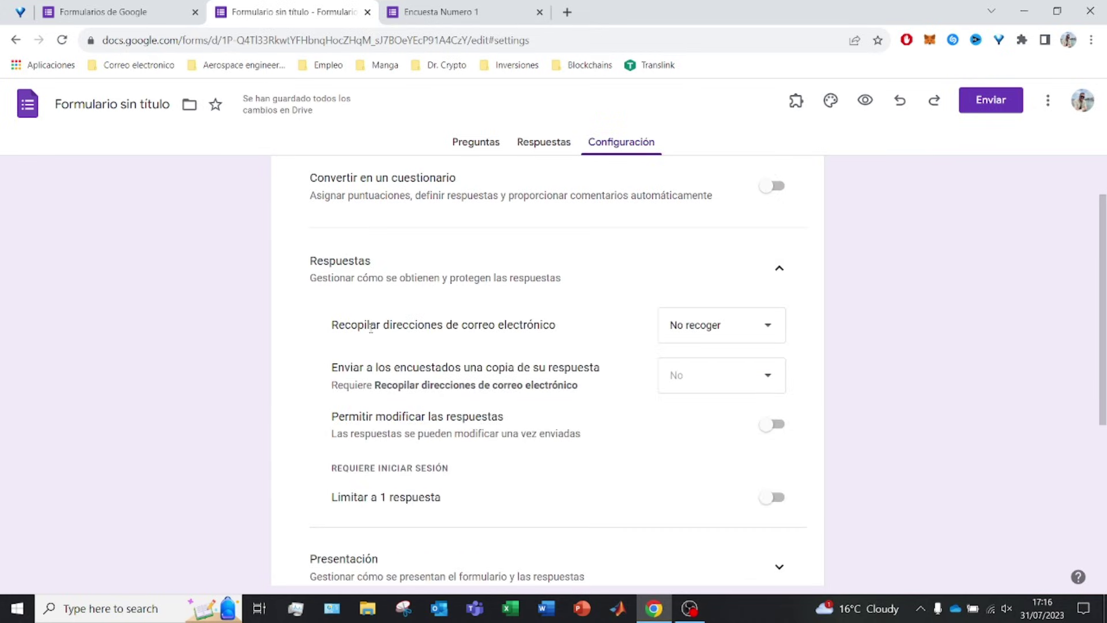
pyautogui.moveTo(370, 326); pyautogui.dragTo(568, 348)
pyautogui.click(761, 326)
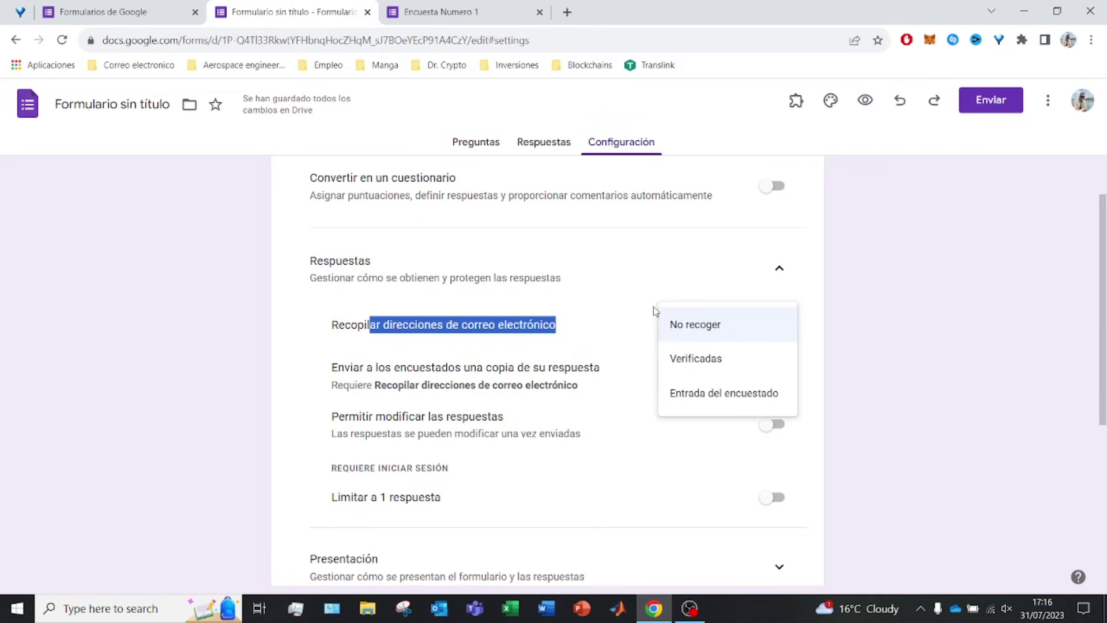
pyautogui.click(690, 360)
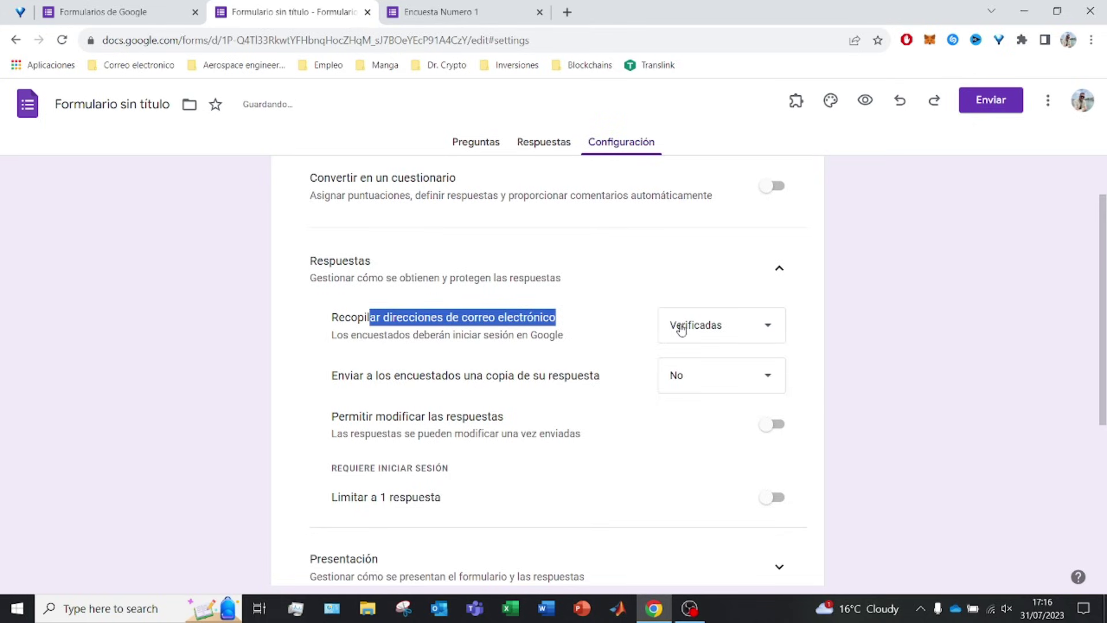
# Set Recopilar direcciones de correo electrónico to No recoger, and review the options for sending response copies and modifying responses
pyautogui.click(682, 328)
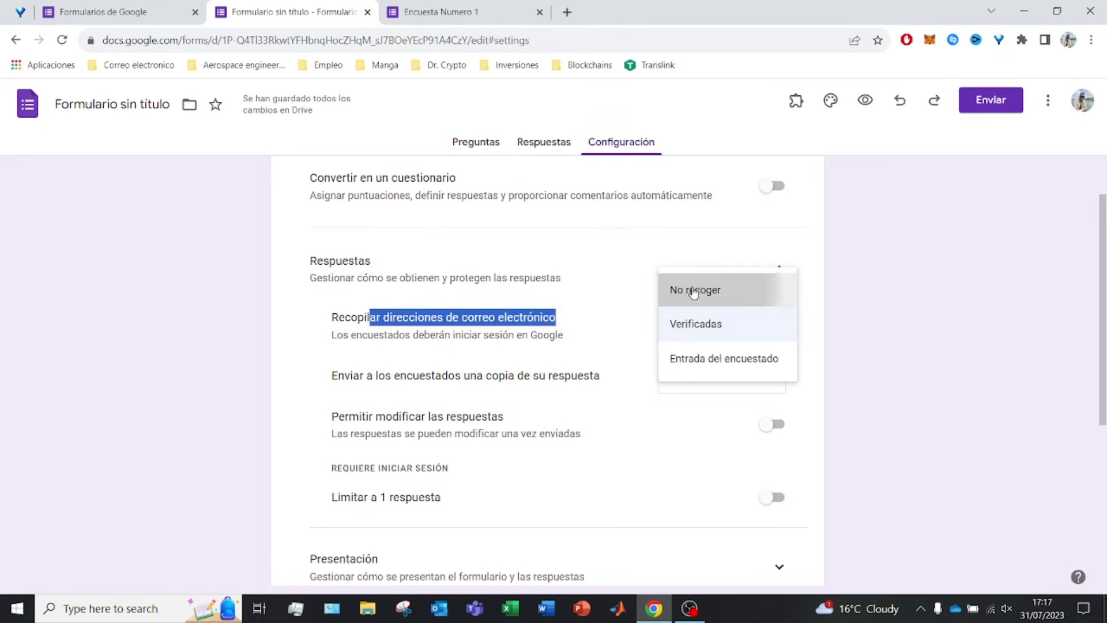
pyautogui.click(693, 291)
pyautogui.moveTo(353, 372); pyautogui.dragTo(425, 367)
pyautogui.click(425, 367)
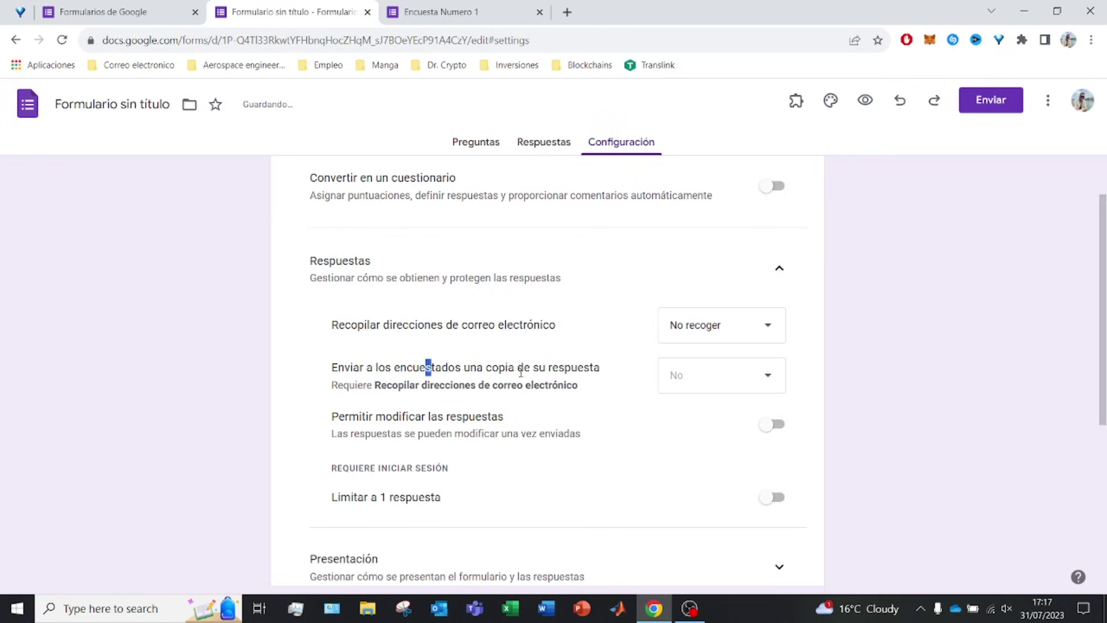
pyautogui.moveTo(517, 367); pyautogui.dragTo(540, 368)
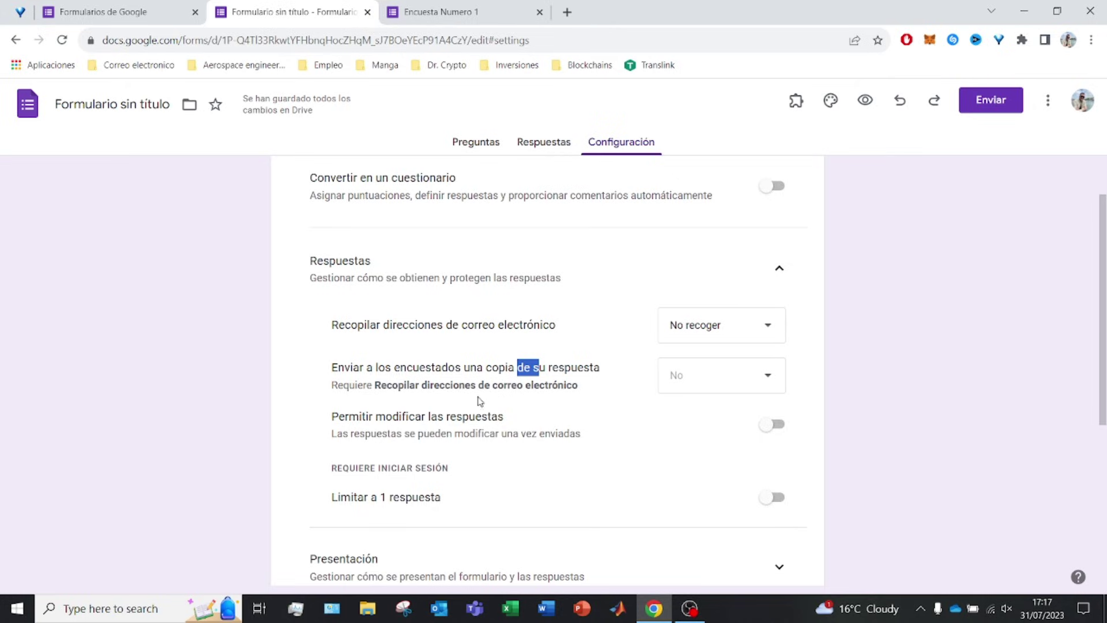
pyautogui.moveTo(364, 423); pyautogui.dragTo(477, 424)
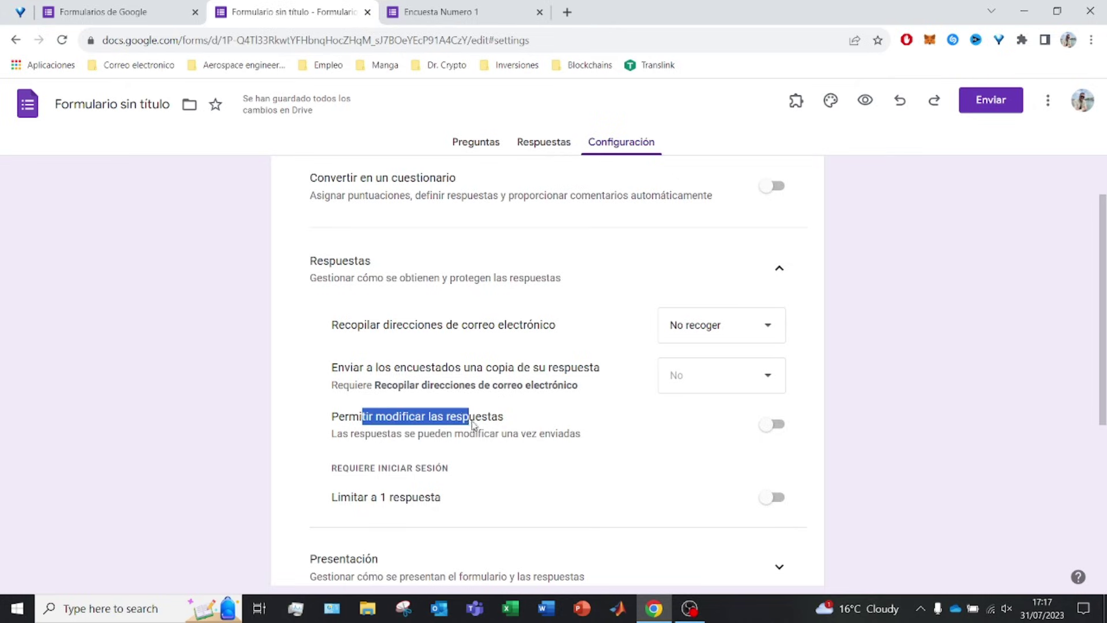
pyautogui.click(484, 424)
pyautogui.click(488, 424)
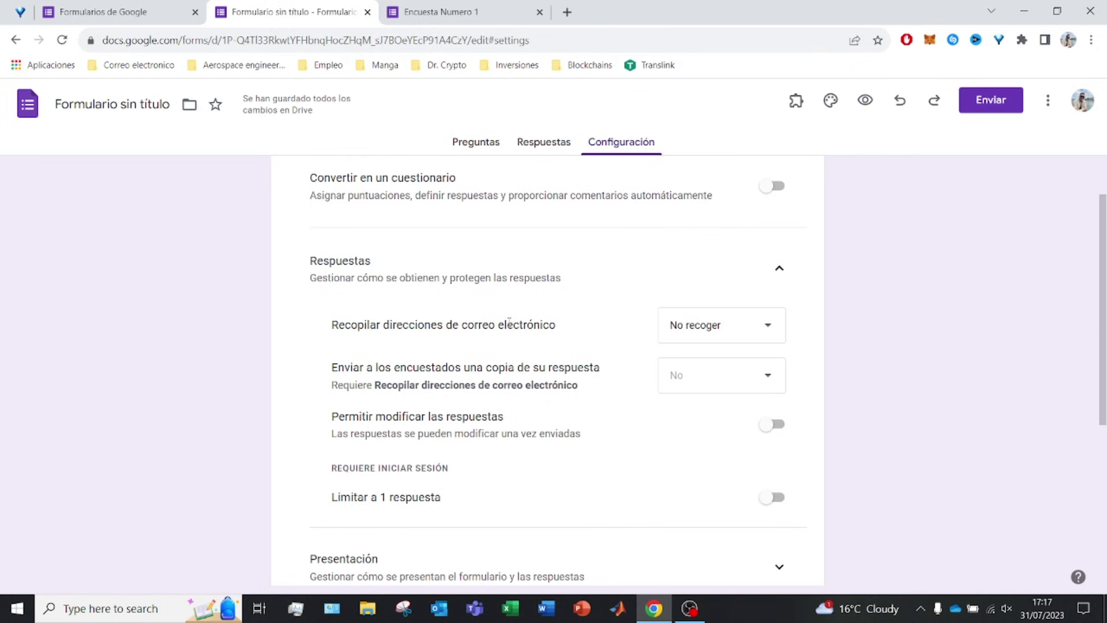
# Try the Limitar a 1 respuesta option in the form's response settings, switching it back off
pyautogui.scroll(1, 590, 374)
pyautogui.scroll(-1, 618, 381)
pyautogui.scroll(-2, 374, 506)
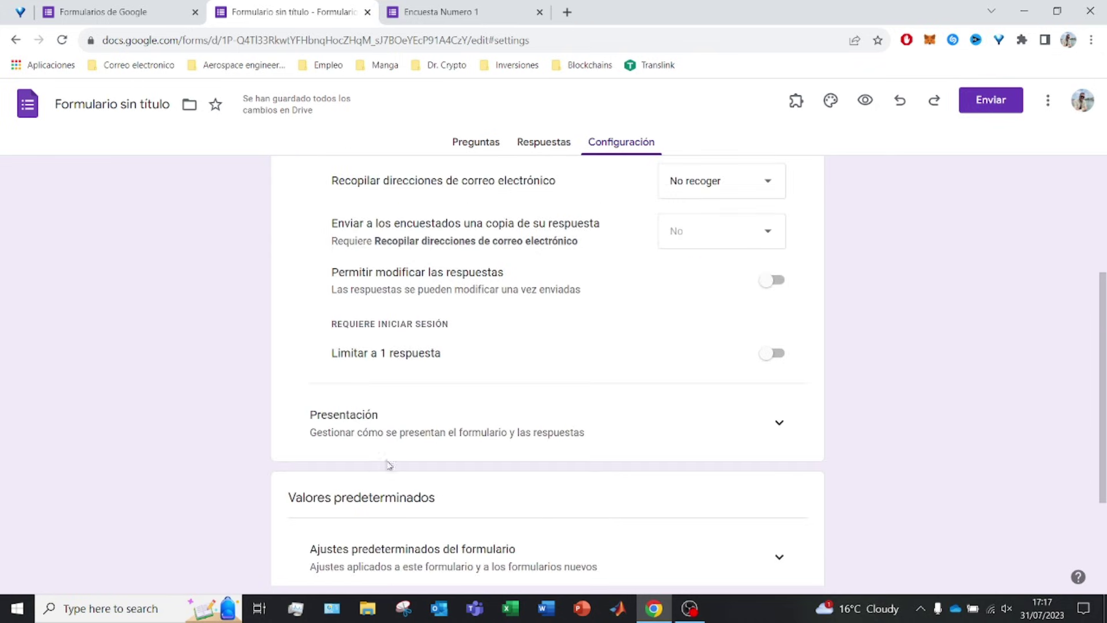
pyautogui.click(770, 354)
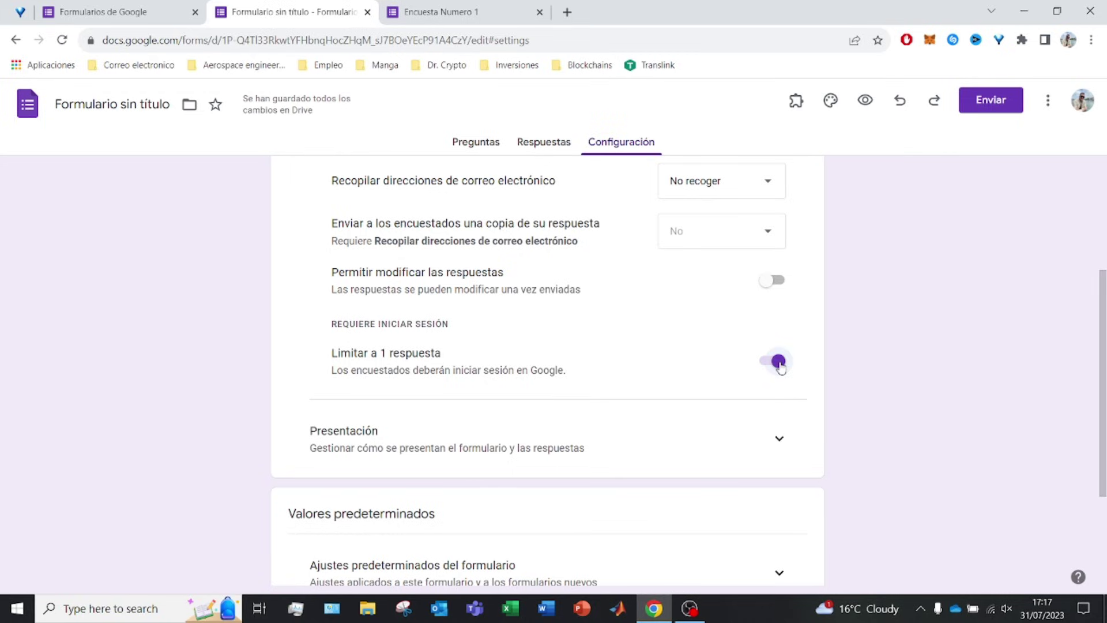
pyautogui.click(778, 363)
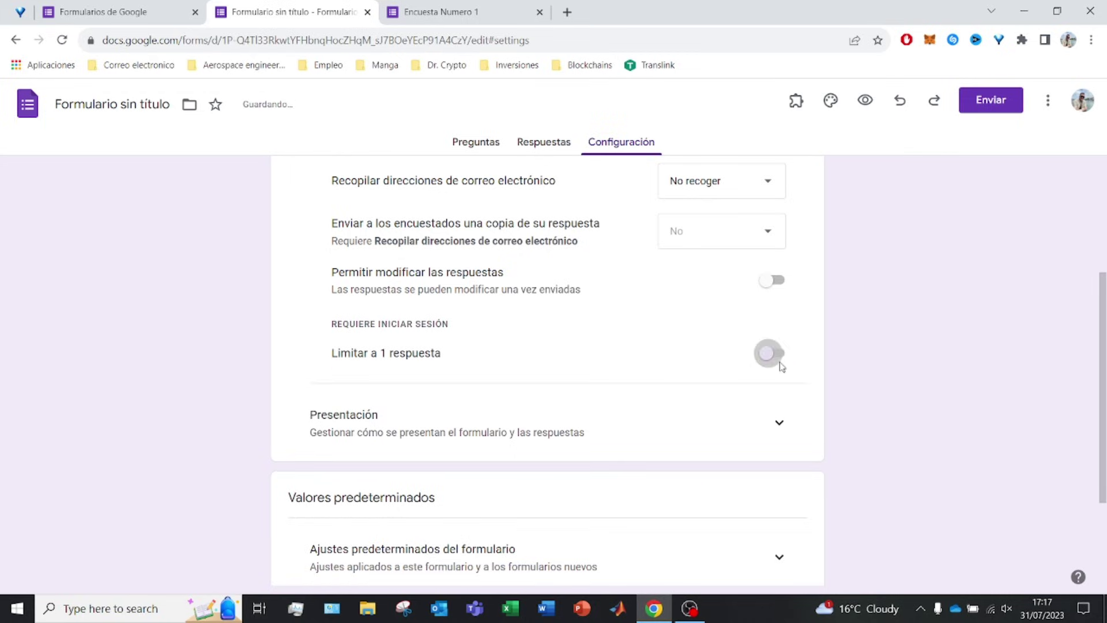
# Examine the Presentación settings for the form display and post-submission options, and collapse the section
pyautogui.click(773, 430)
pyautogui.scroll(-3, 738, 410)
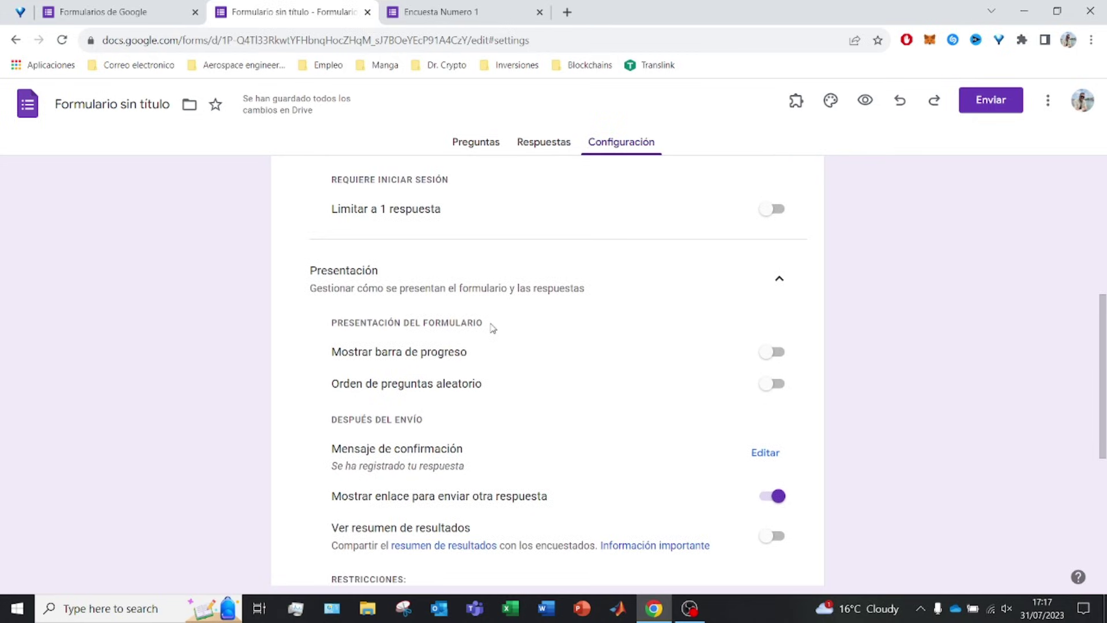
pyautogui.click(797, 277)
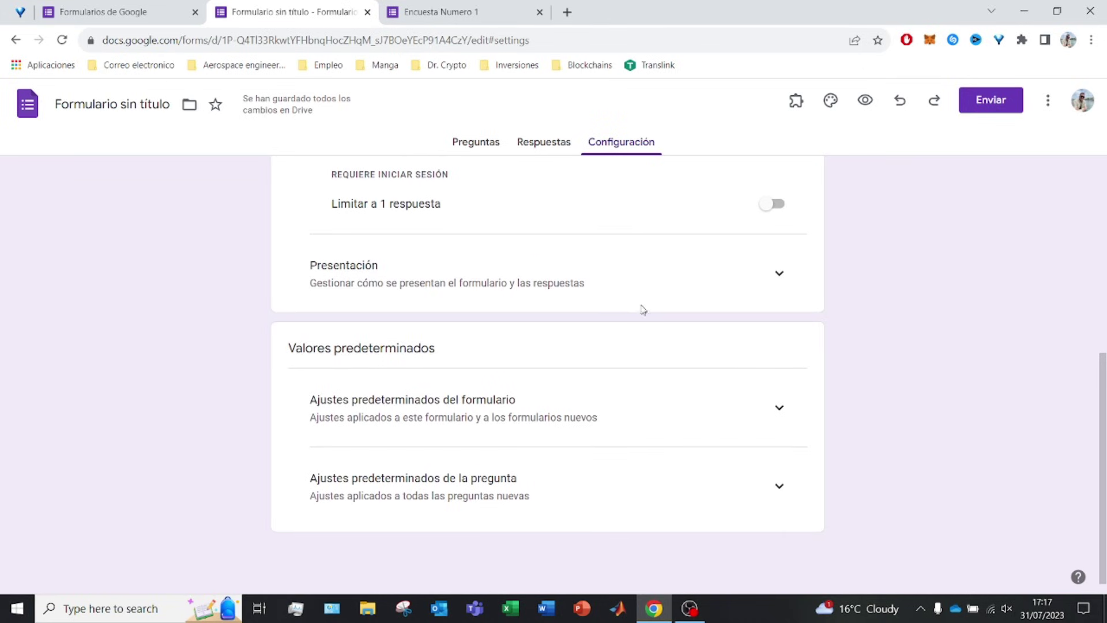
# Expand Ajustes predeterminados del formulario and Ajustes predeterminados de la pregunta to examine the default settings
pyautogui.click(781, 408)
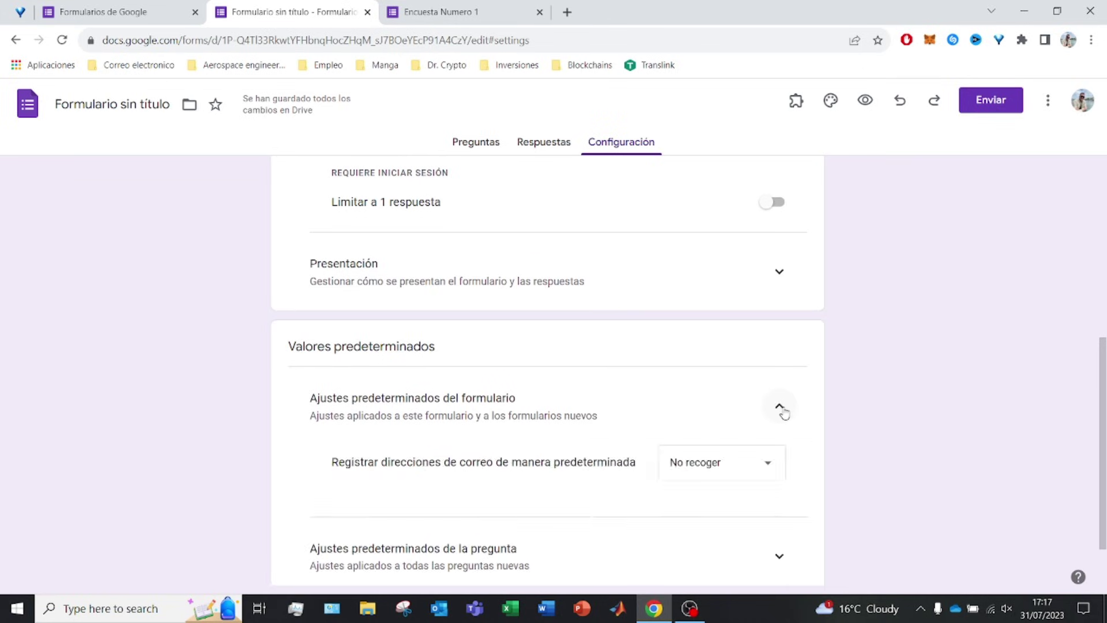
pyautogui.scroll(-2, 709, 450)
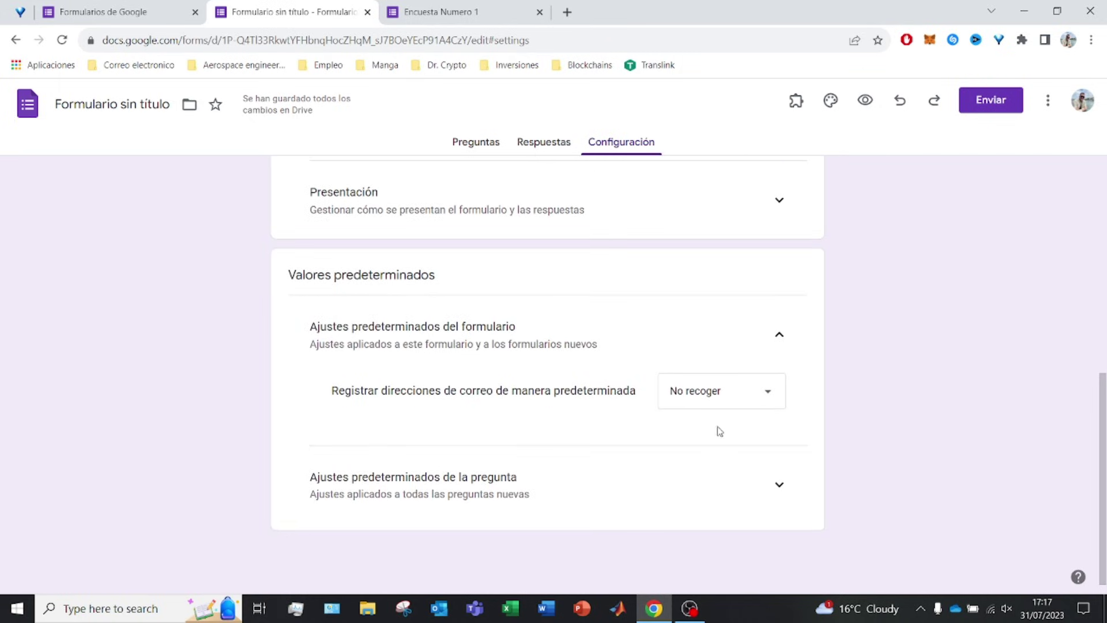
pyautogui.click(779, 486)
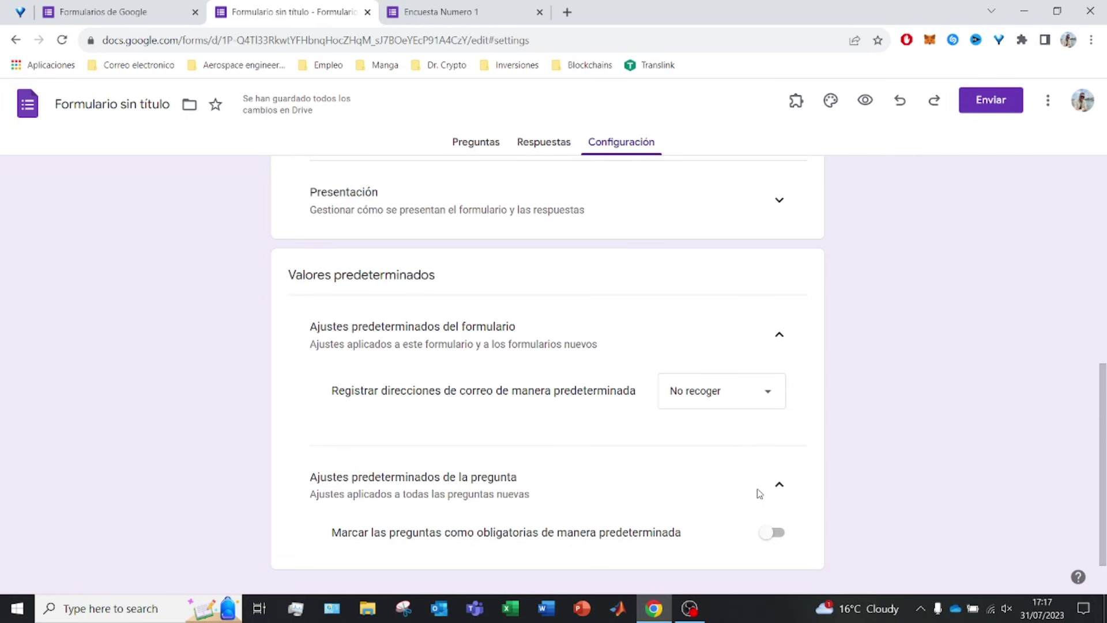